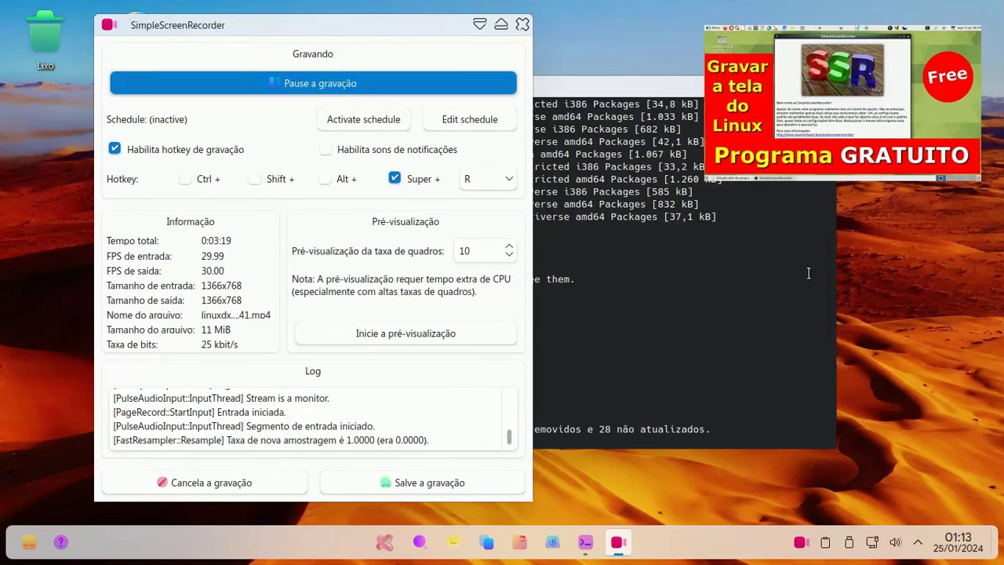
Step: Minimize the SimpleScreenRecorder window and run neofetch in the terminal to display the system information
{"action": "left_click", "coordinate": [479, 25]}
{"action": "type", "text": "s"}
{"action": "key", "text": "Return"}
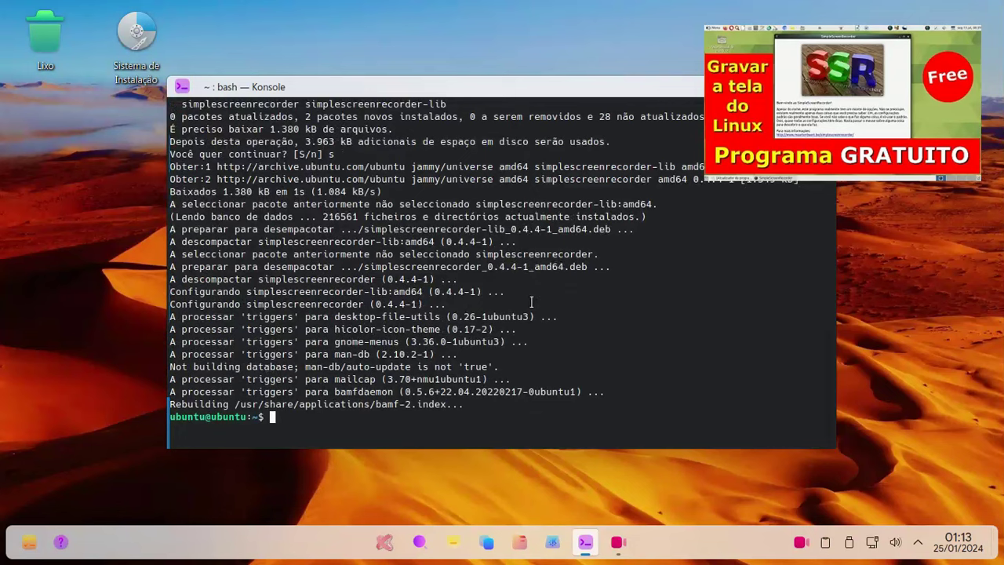
{"action": "type", "text": "neofetch"}
{"action": "key", "text": "Return"}
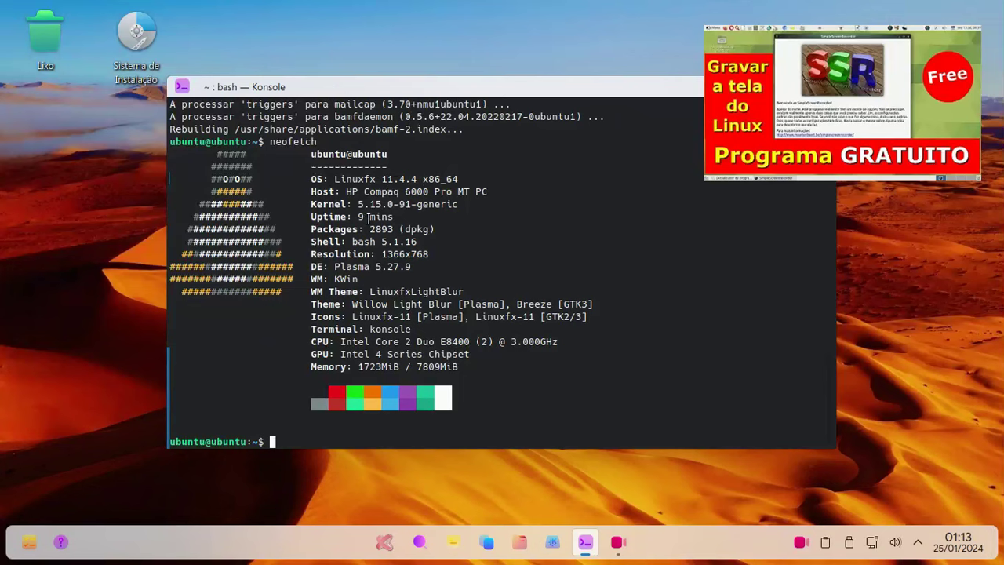
Step: Highlight the kernel, desktop environment, icon theme and host entries in the neofetch output
{"action": "left_click_drag", "start_coordinate": [361, 204], "coordinate": [460, 206]}
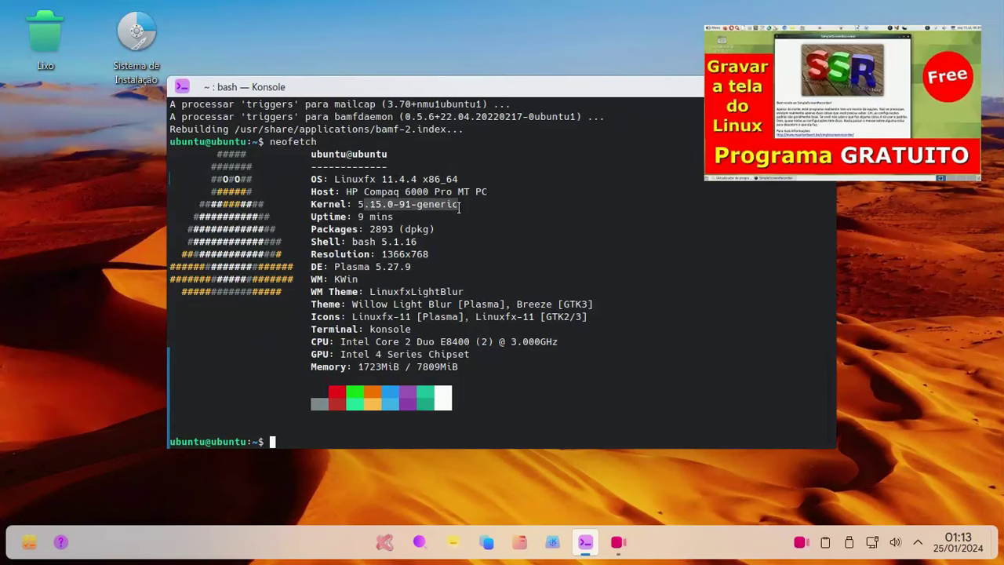
{"action": "left_click_drag", "start_coordinate": [417, 268], "coordinate": [363, 268]}
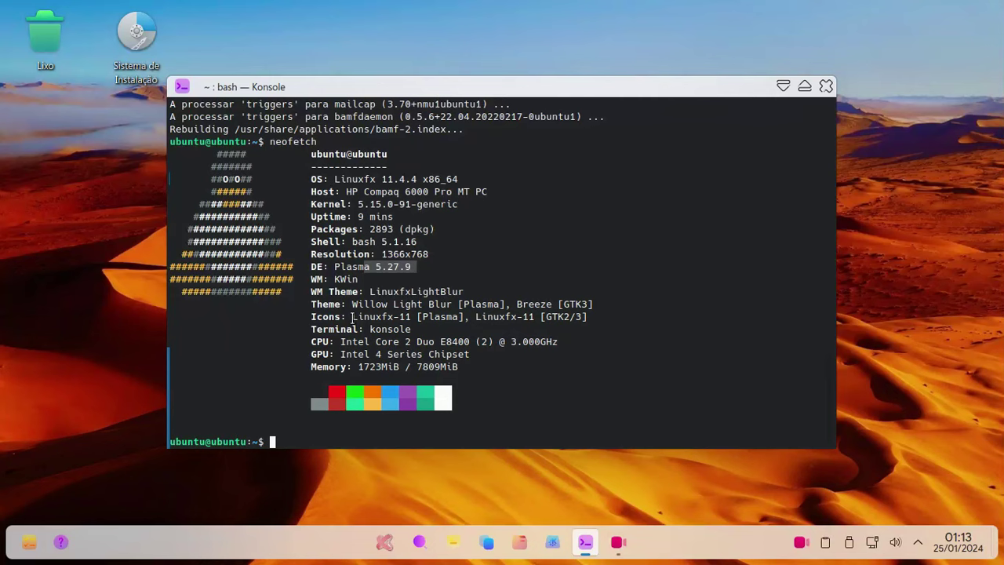
{"action": "left_click_drag", "start_coordinate": [352, 316], "coordinate": [422, 317]}
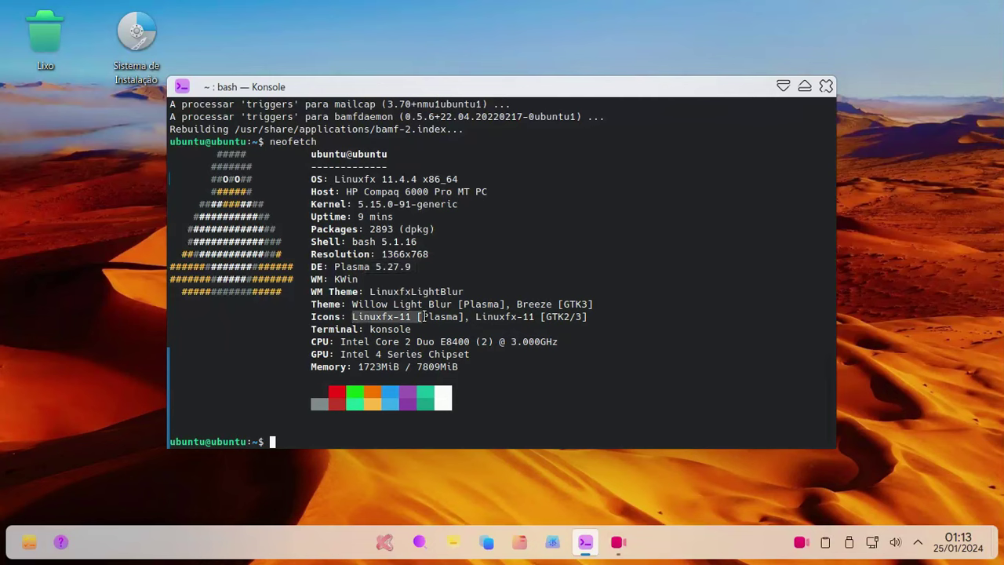
{"action": "left_click", "coordinate": [458, 212]}
{"action": "left_click_drag", "start_coordinate": [346, 192], "coordinate": [492, 191]}
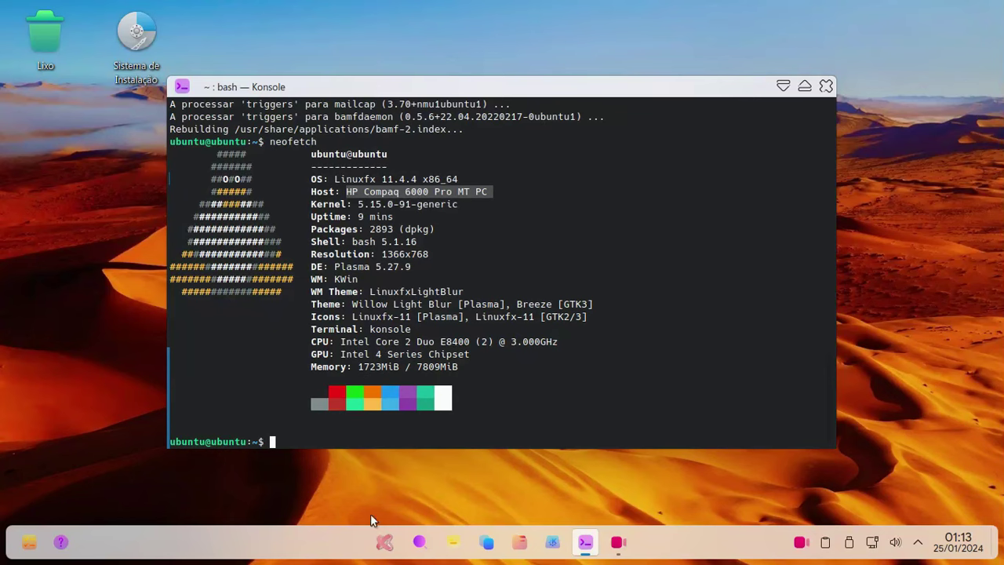
{"action": "left_click", "coordinate": [383, 544]}
{"action": "left_click", "coordinate": [383, 544]}
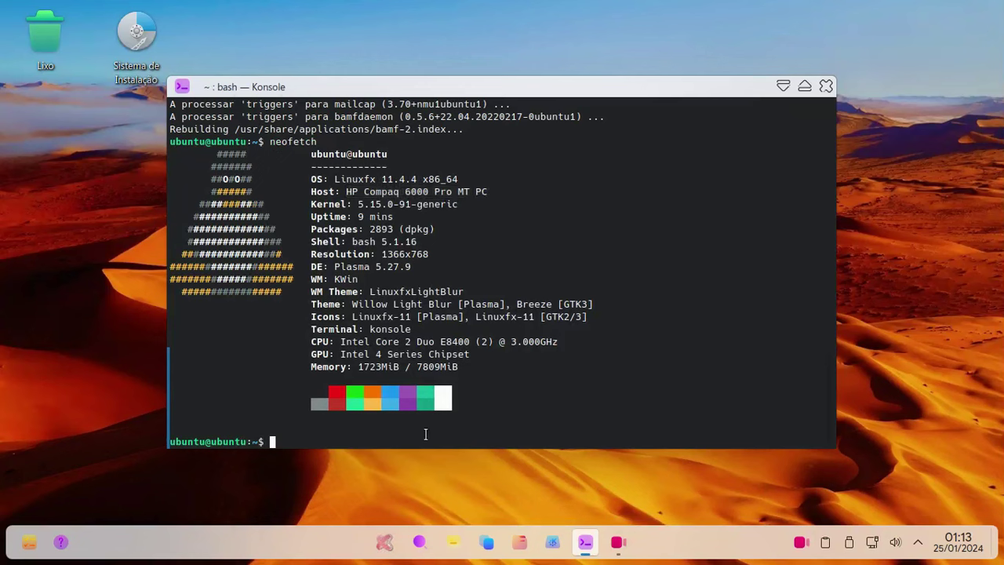
Step: Check the memory usage with free -h and close the terminal
{"action": "type", "text": "free -h"}
{"action": "key", "text": "Return"}
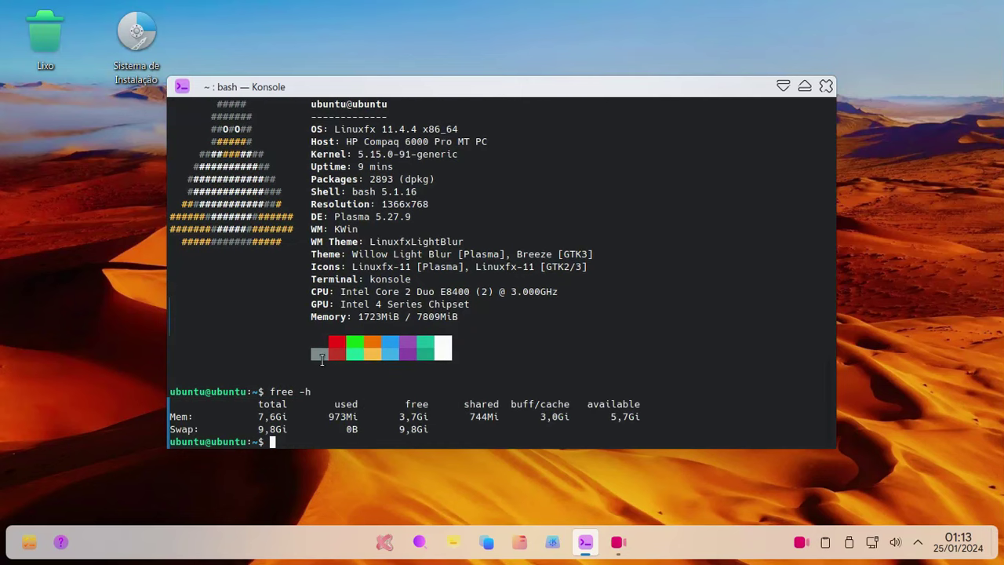
{"action": "left_click", "coordinate": [826, 85]}
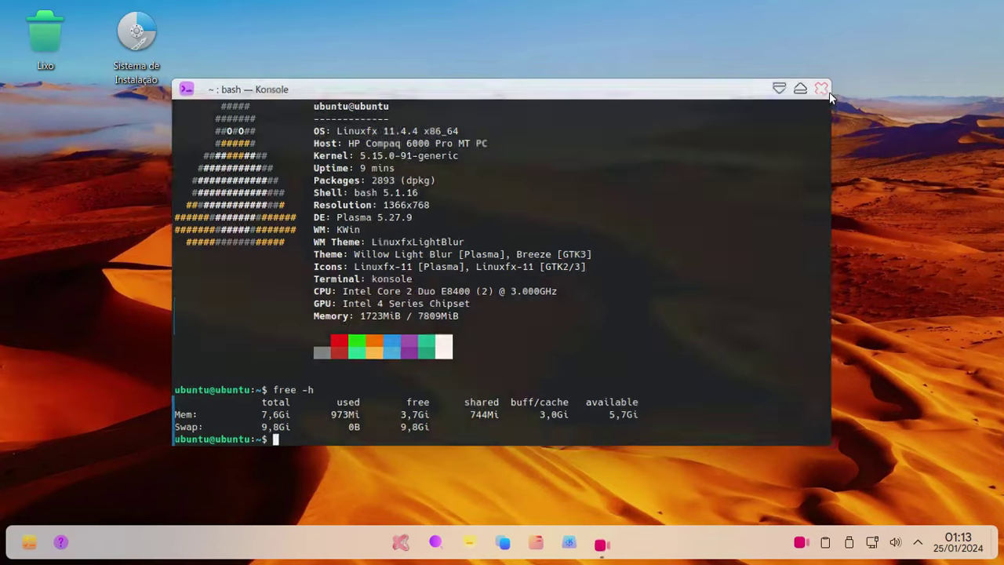
Step: View the calendar, hidden tray icons, audio volume and available networks from the system tray, closing each one
{"action": "left_click", "coordinate": [959, 549]}
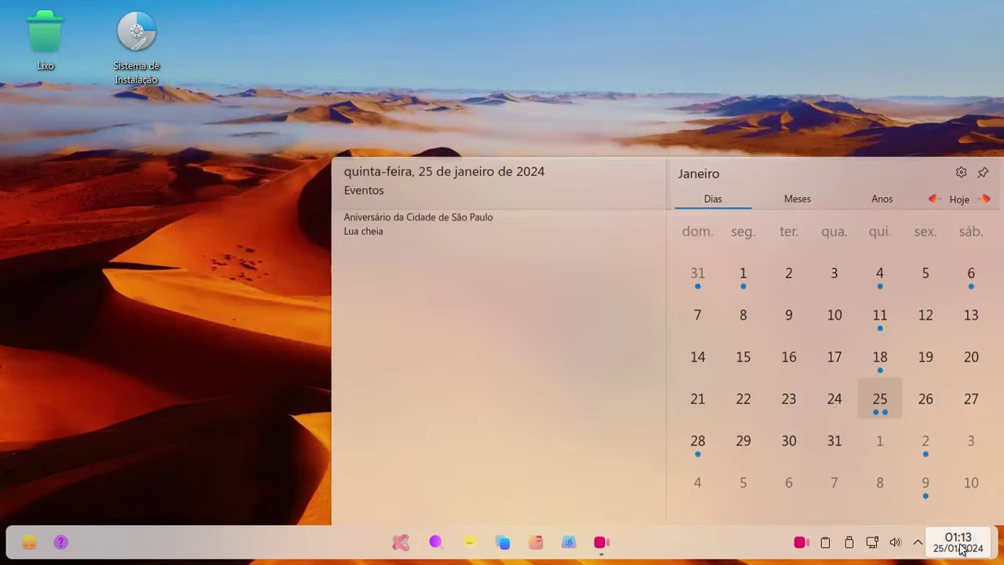
{"action": "left_click", "coordinate": [959, 549]}
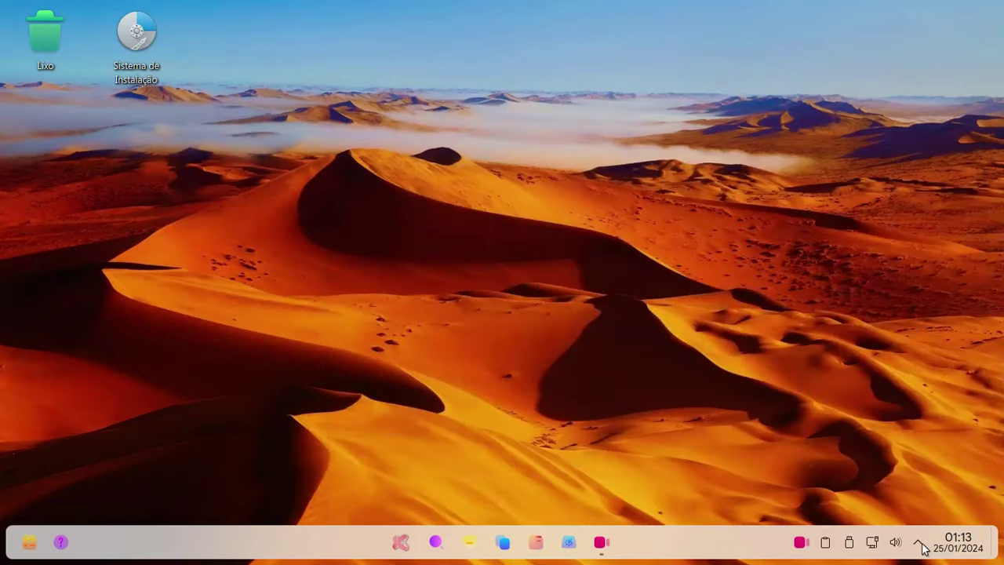
{"action": "left_click", "coordinate": [918, 543]}
{"action": "left_click", "coordinate": [921, 546]}
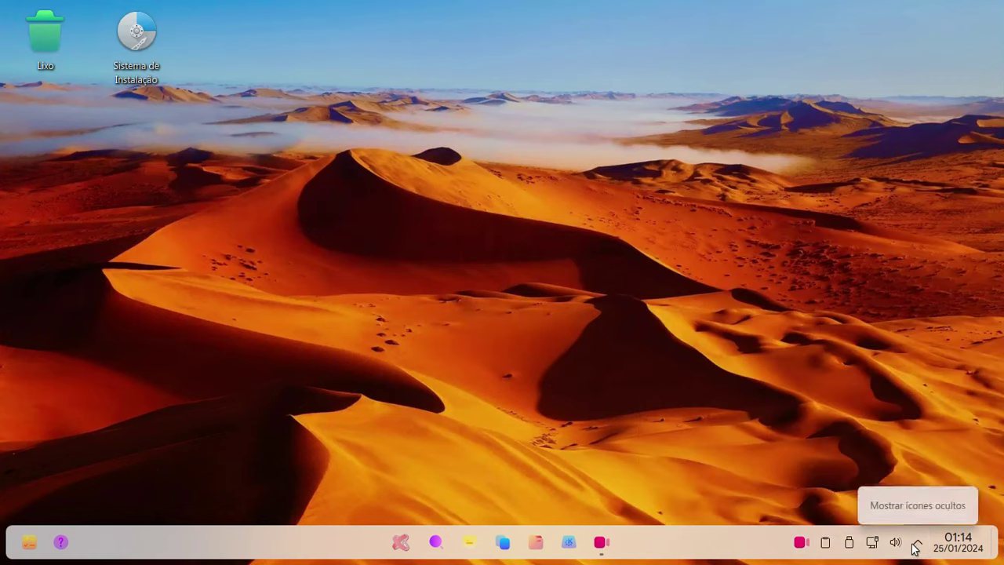
{"action": "left_click", "coordinate": [896, 544]}
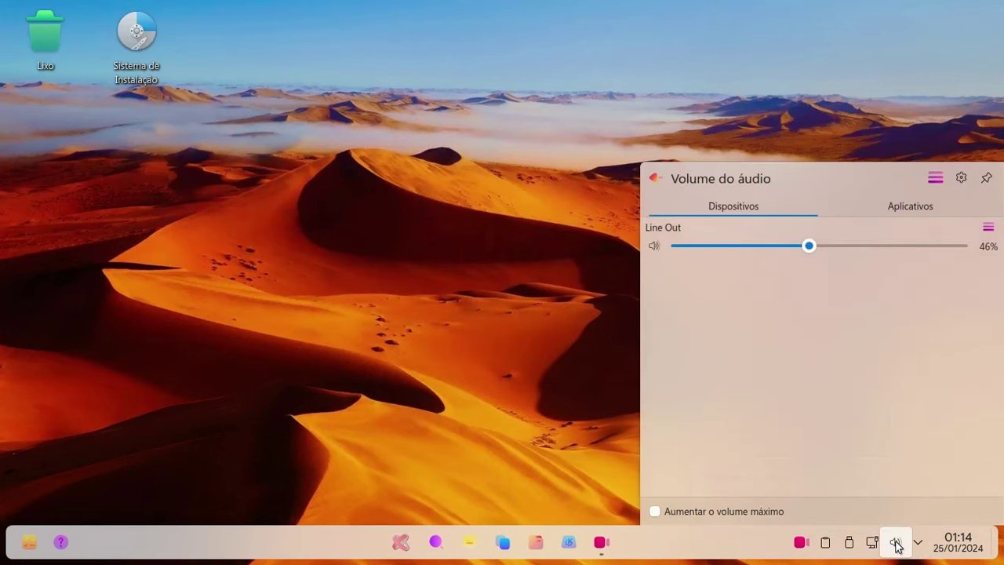
{"action": "left_click", "coordinate": [895, 544]}
{"action": "left_click", "coordinate": [872, 543]}
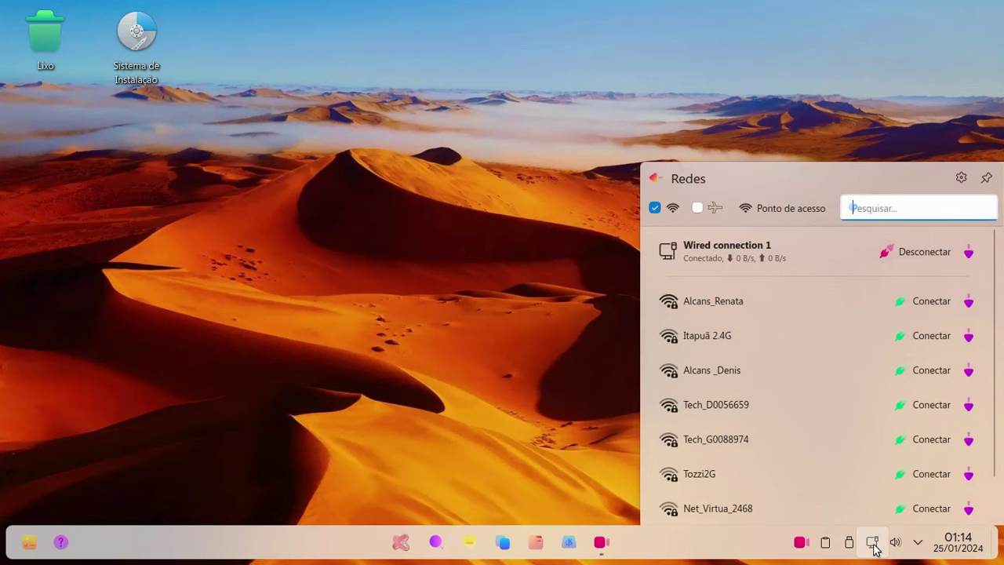
{"action": "left_click", "coordinate": [473, 259]}
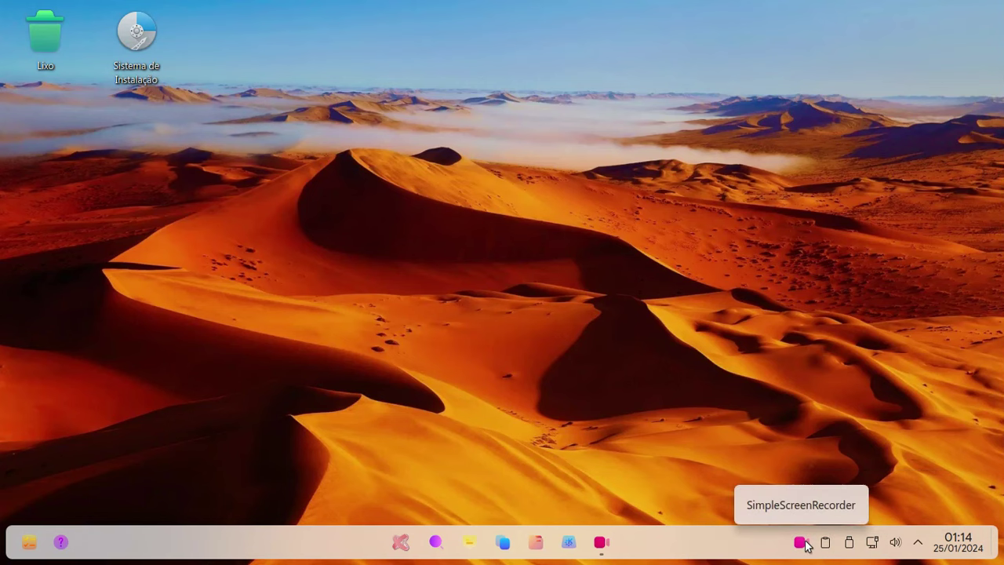
Step: Launch the Discover software store and the Dolphin file manager, and view the virtual desktop overview
{"action": "left_click", "coordinate": [573, 547]}
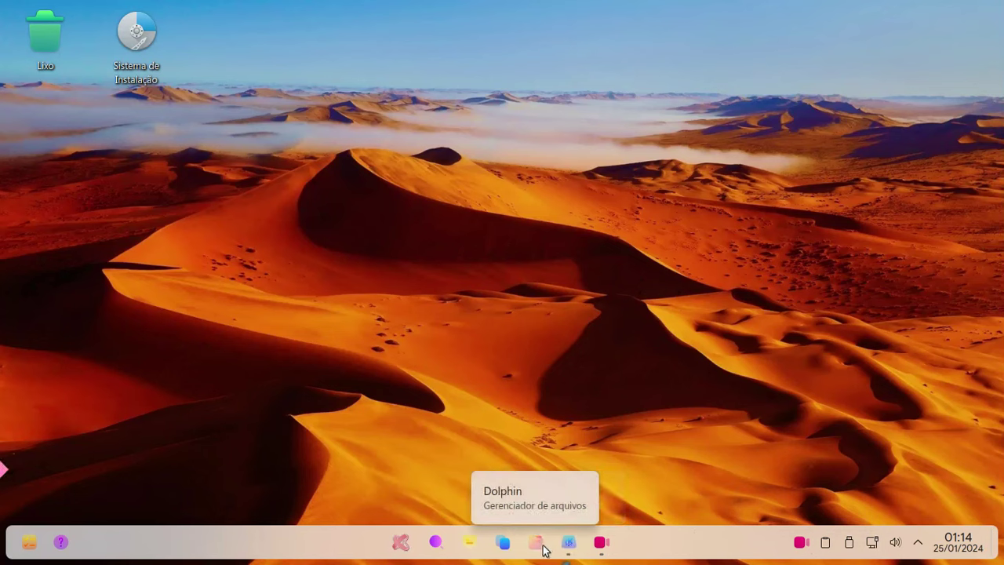
{"action": "left_click", "coordinate": [543, 550]}
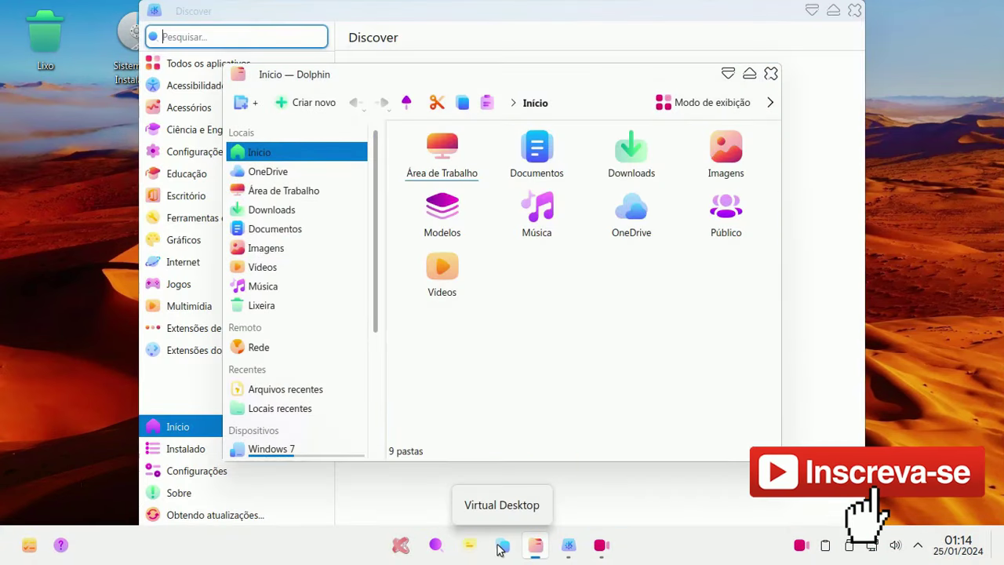
{"action": "left_click", "coordinate": [500, 547]}
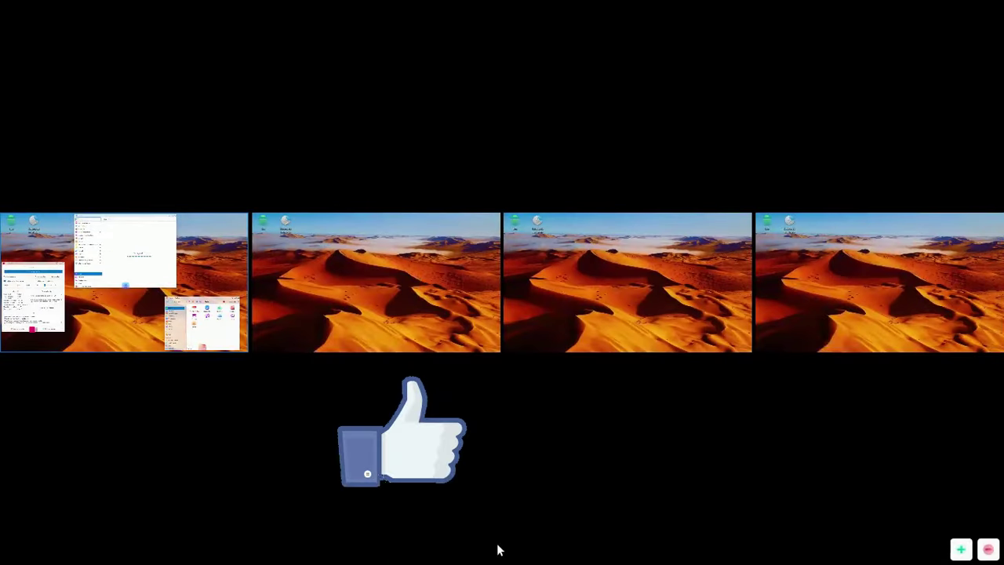
{"action": "left_click", "coordinate": [497, 550]}
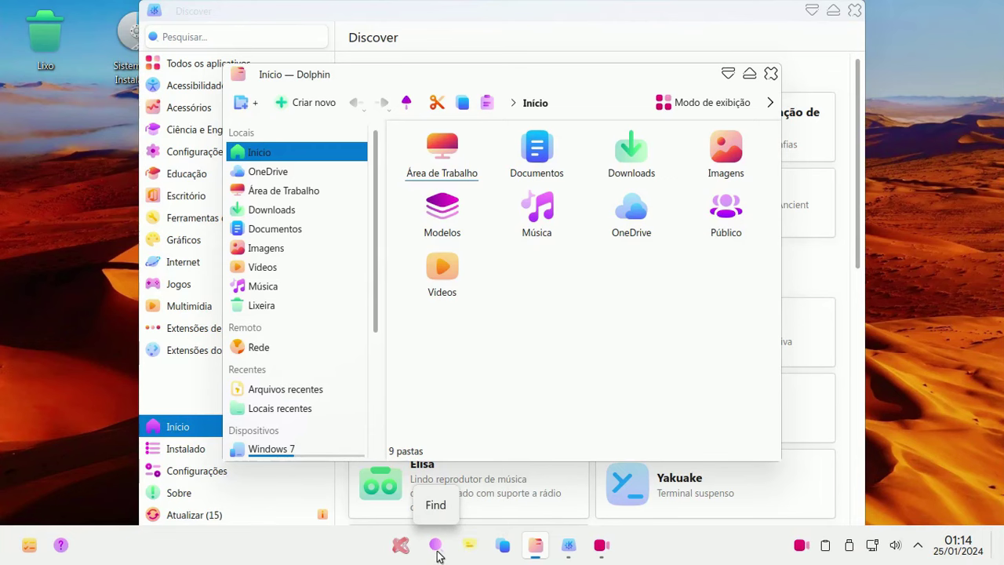
Step: Look through the complete list of installed applications in the application launcher and return to the Discover window
{"action": "left_click", "coordinate": [402, 549]}
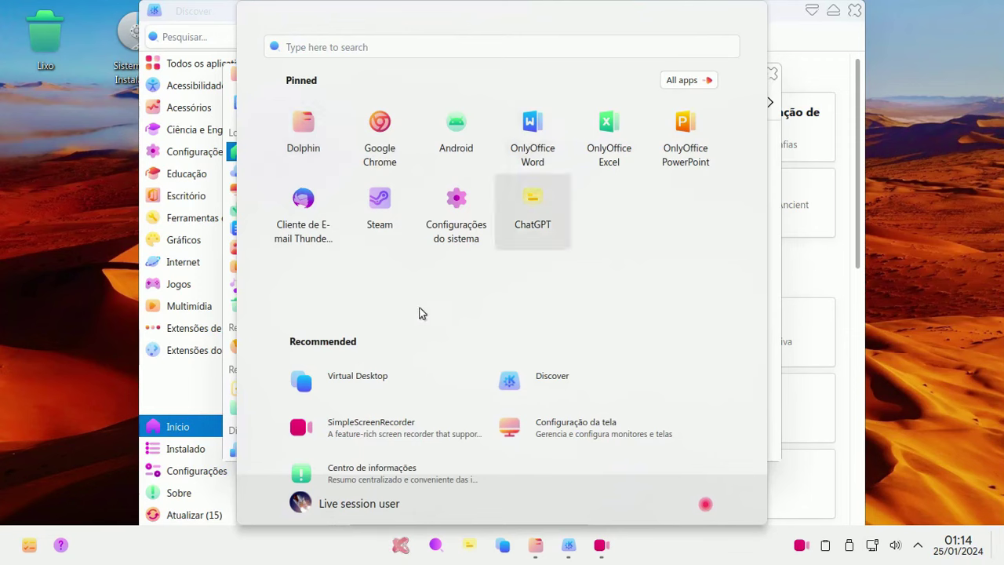
{"action": "left_click", "coordinate": [692, 83]}
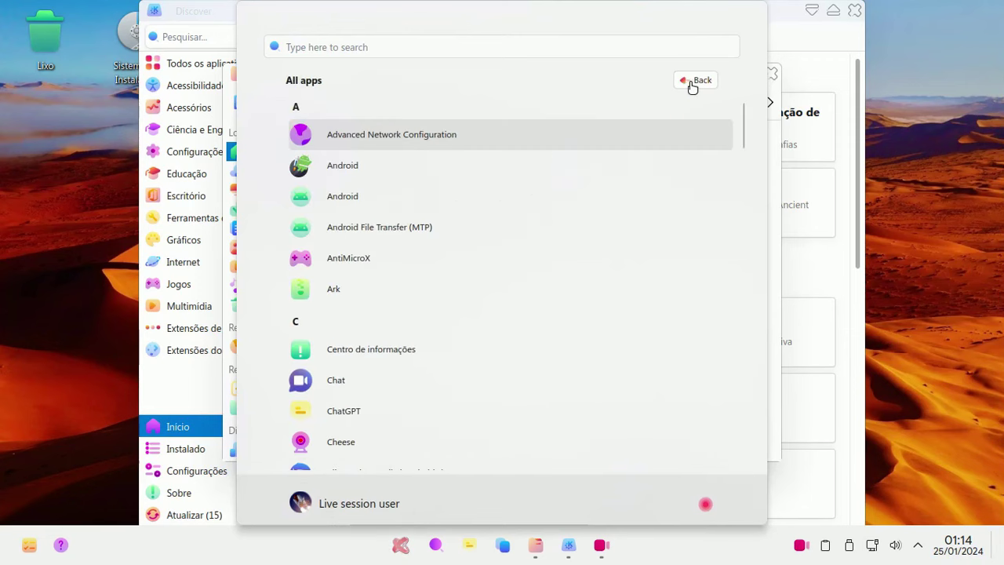
{"action": "scroll", "coordinate": [408, 200], "scroll_direction": "down", "scroll_amount": 2}
{"action": "scroll", "coordinate": [408, 212], "scroll_direction": "down", "scroll_amount": 8}
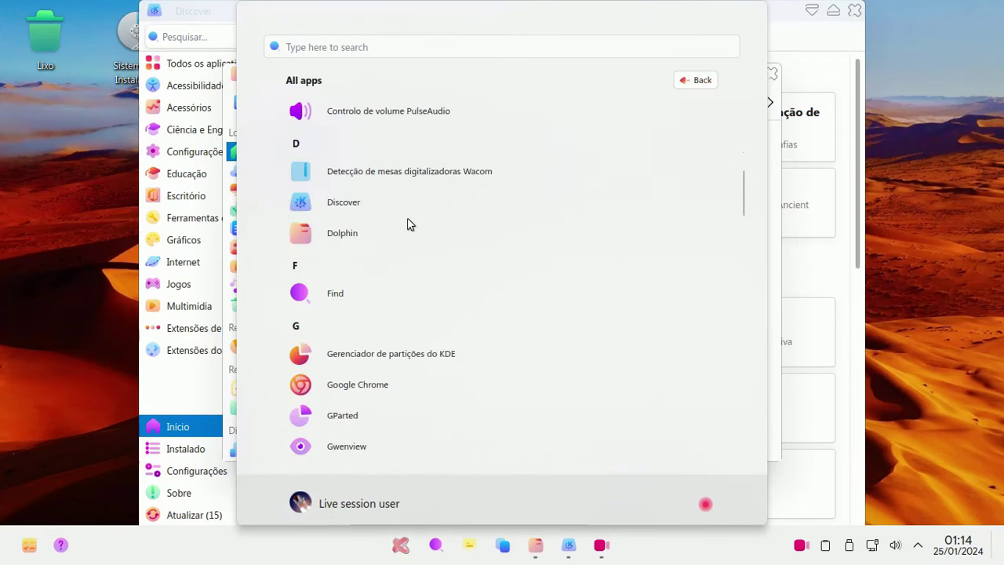
{"action": "scroll", "coordinate": [408, 225], "scroll_direction": "down", "scroll_amount": 6}
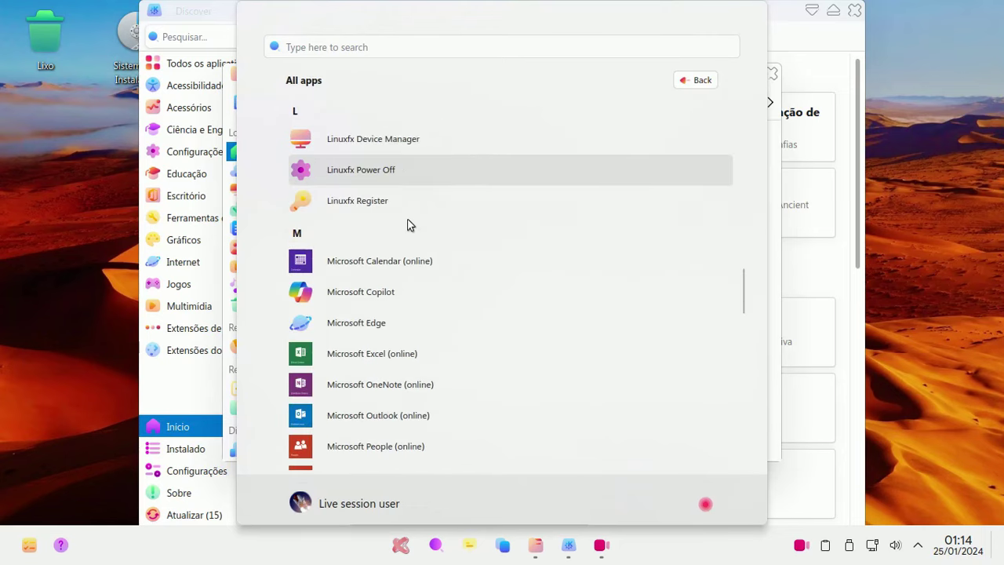
{"action": "scroll", "coordinate": [408, 225], "scroll_direction": "down", "scroll_amount": 7}
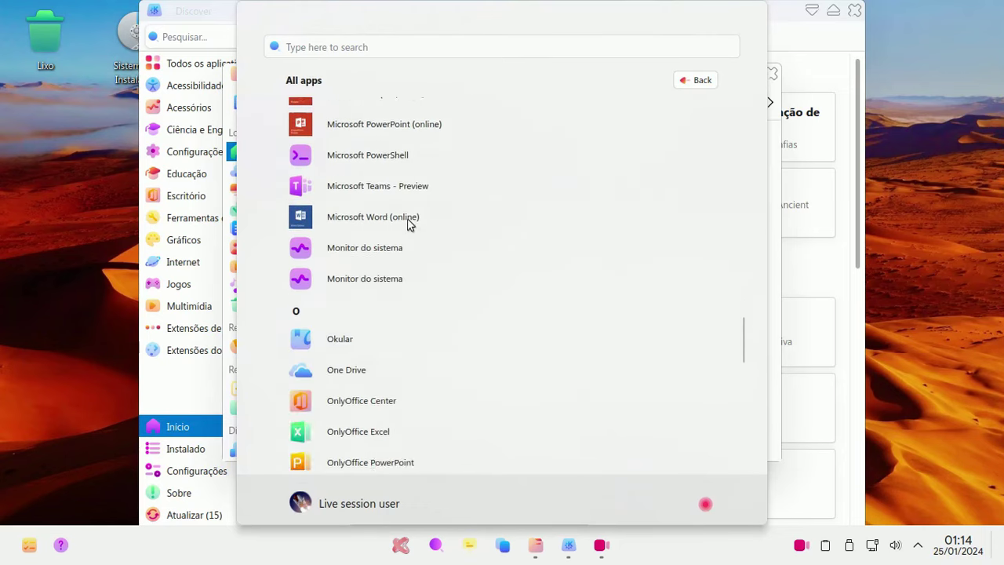
{"action": "scroll", "coordinate": [407, 225], "scroll_direction": "down", "scroll_amount": 4}
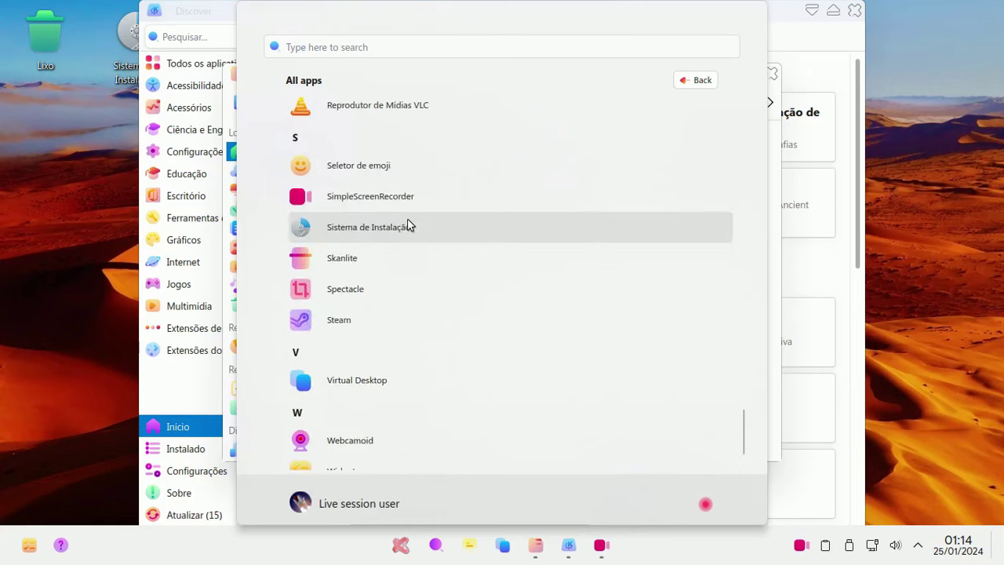
{"action": "left_click", "coordinate": [777, 45]}
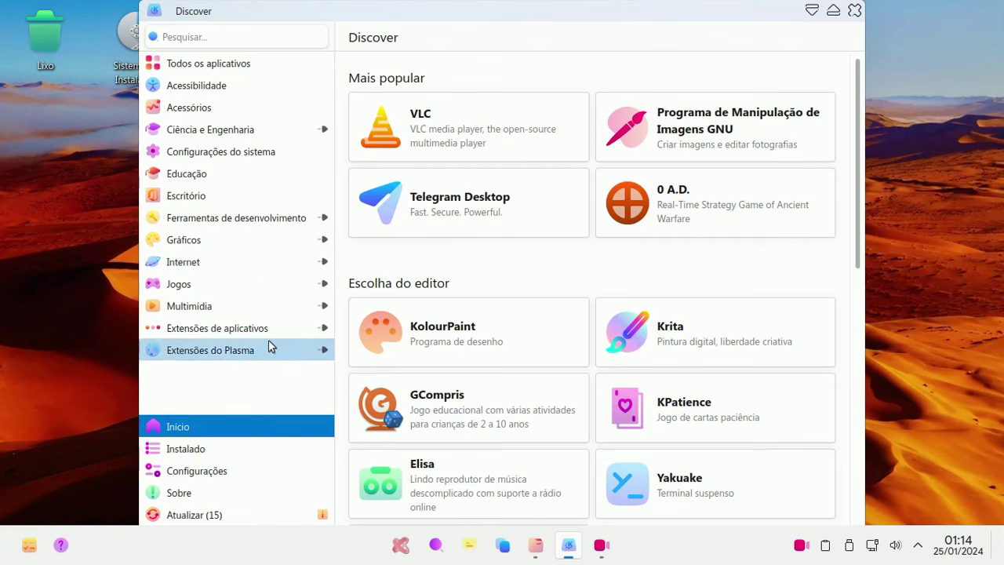
Step: Examine the apps offered in Discover's Navegadores Web category under Internet and close the store
{"action": "left_click", "coordinate": [223, 263]}
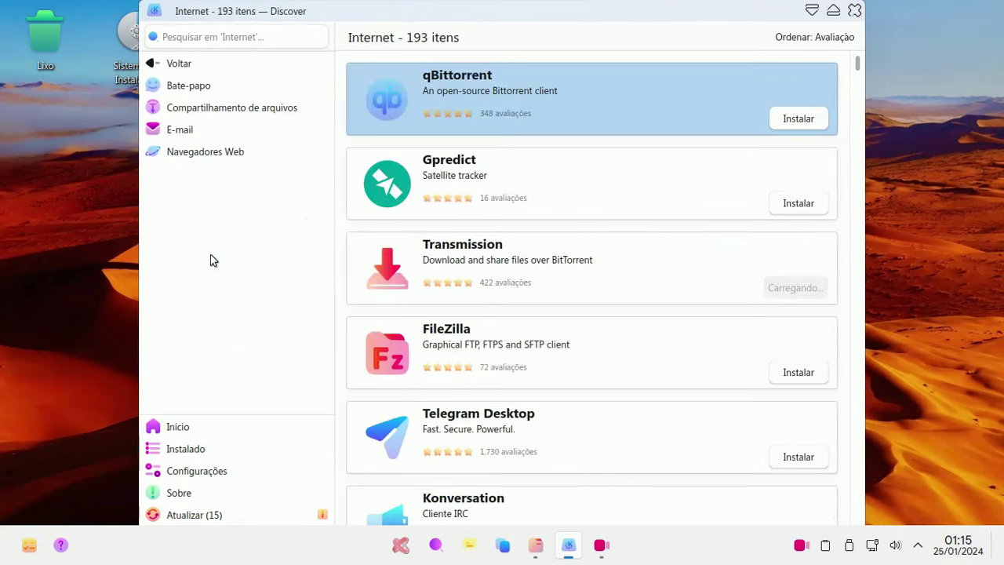
{"action": "left_click", "coordinate": [204, 154]}
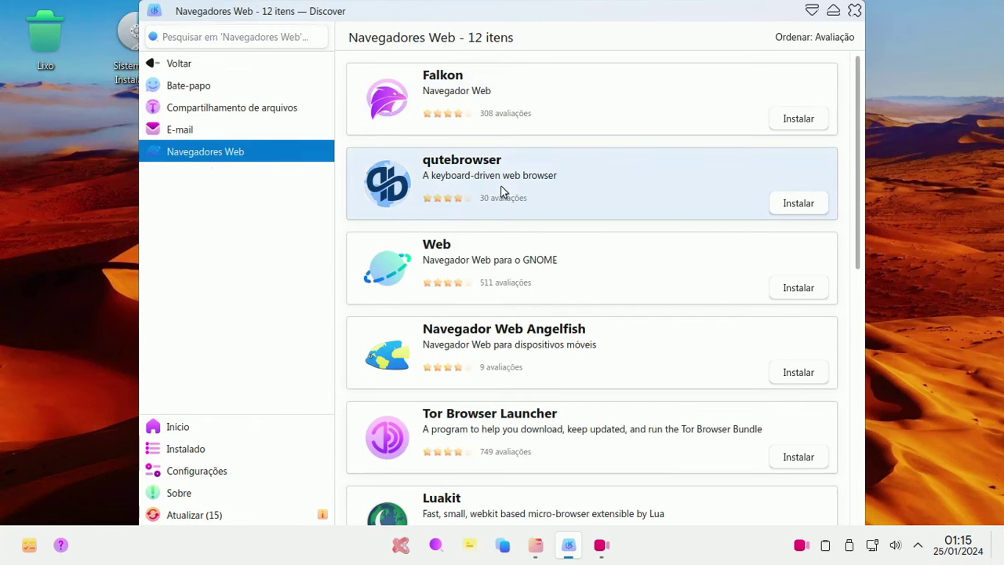
{"action": "scroll", "coordinate": [541, 185], "scroll_direction": "down", "scroll_amount": 2}
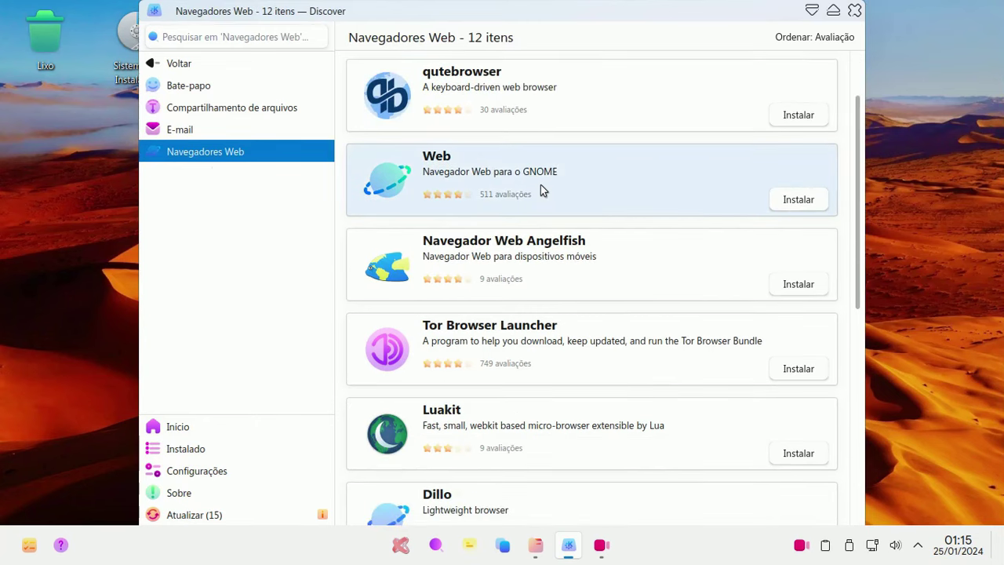
{"action": "scroll", "coordinate": [548, 246], "scroll_direction": "down", "scroll_amount": 2}
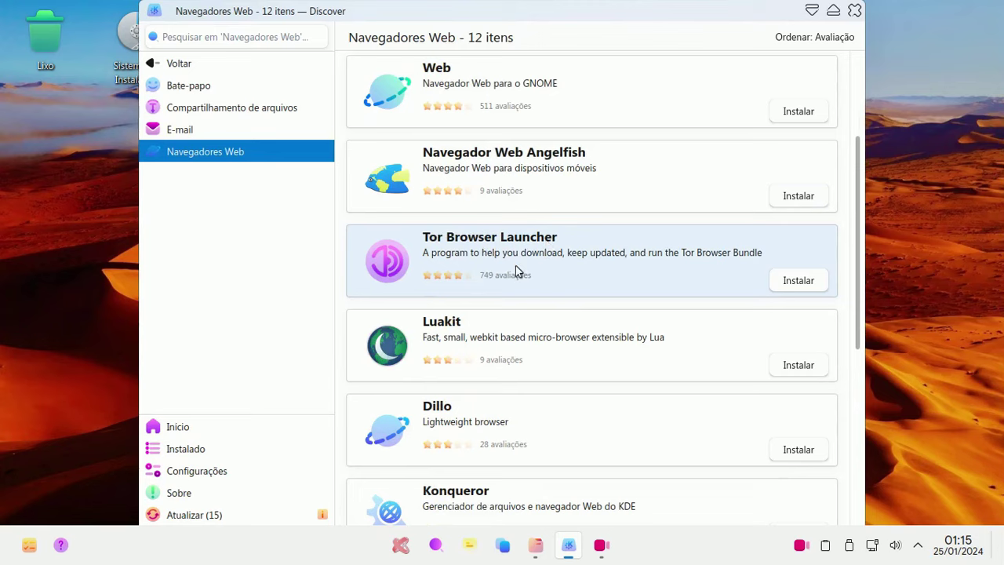
{"action": "scroll", "coordinate": [518, 273], "scroll_direction": "down", "scroll_amount": 2}
{"action": "scroll", "coordinate": [502, 319], "scroll_direction": "down", "scroll_amount": 2}
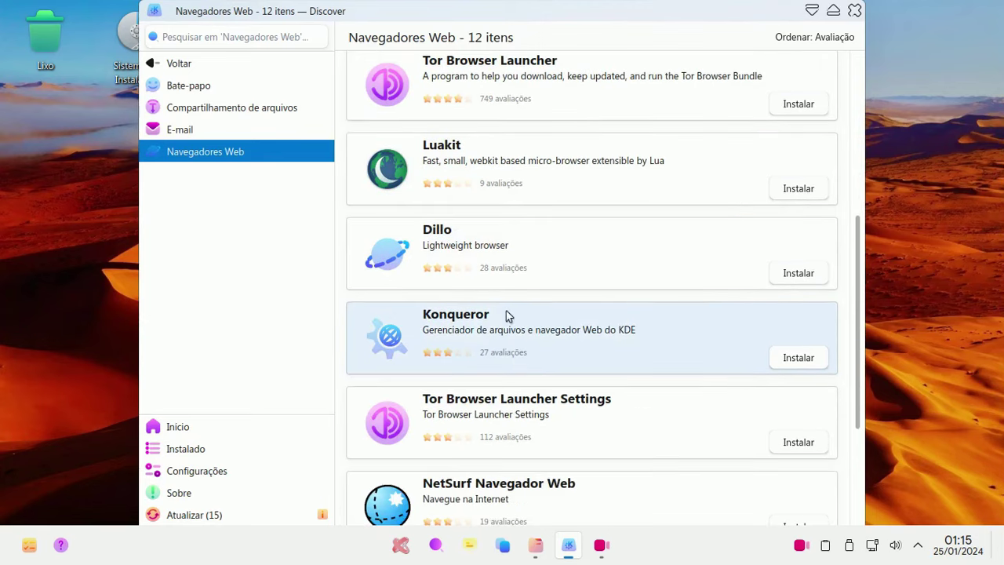
{"action": "scroll", "coordinate": [506, 318], "scroll_direction": "down", "scroll_amount": 2}
{"action": "scroll", "coordinate": [549, 290], "scroll_direction": "down", "scroll_amount": 3}
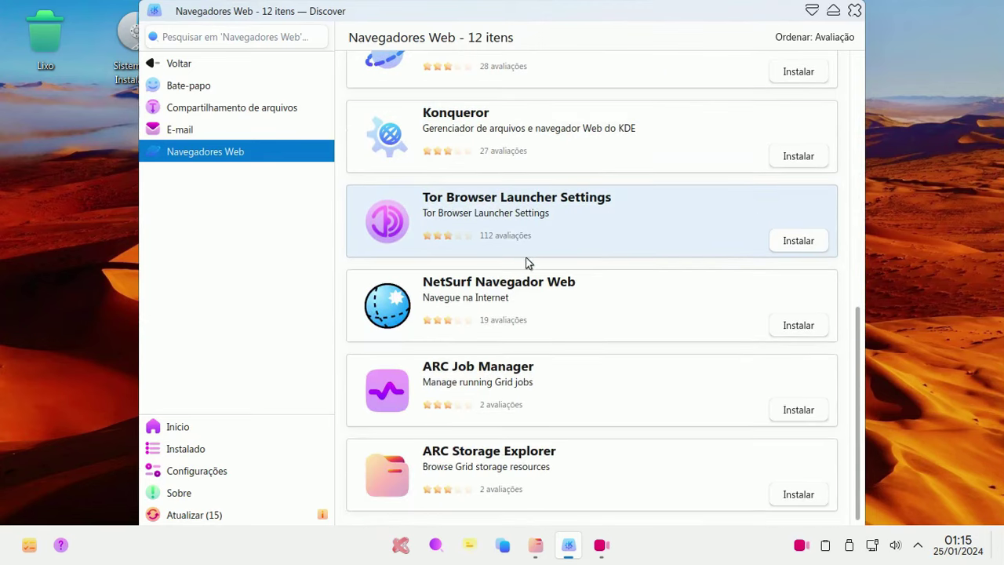
{"action": "scroll", "coordinate": [578, 380], "scroll_direction": "up", "scroll_amount": 13}
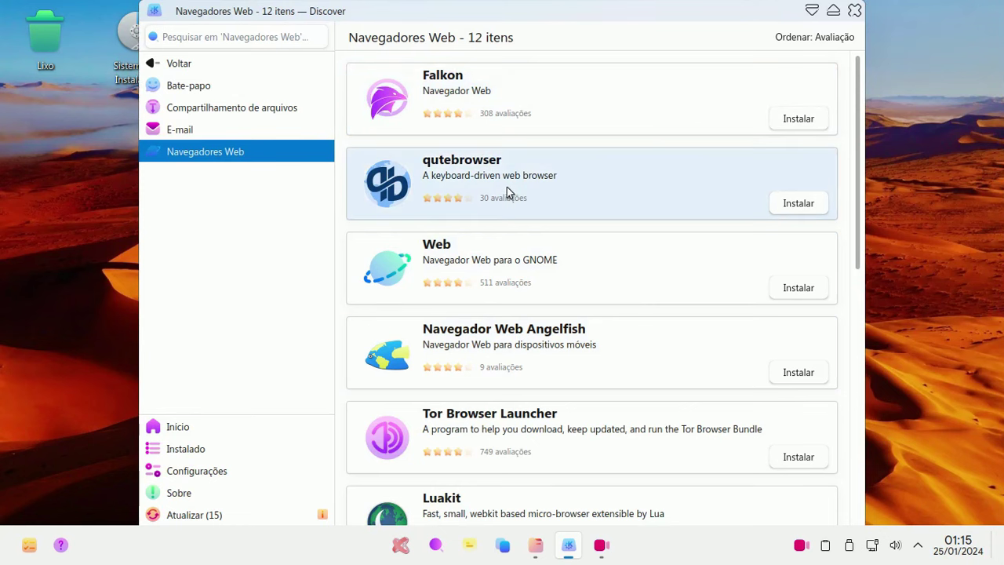
{"action": "scroll", "coordinate": [659, 382], "scroll_direction": "down", "scroll_amount": 3}
{"action": "scroll", "coordinate": [658, 382], "scroll_direction": "down", "scroll_amount": 10}
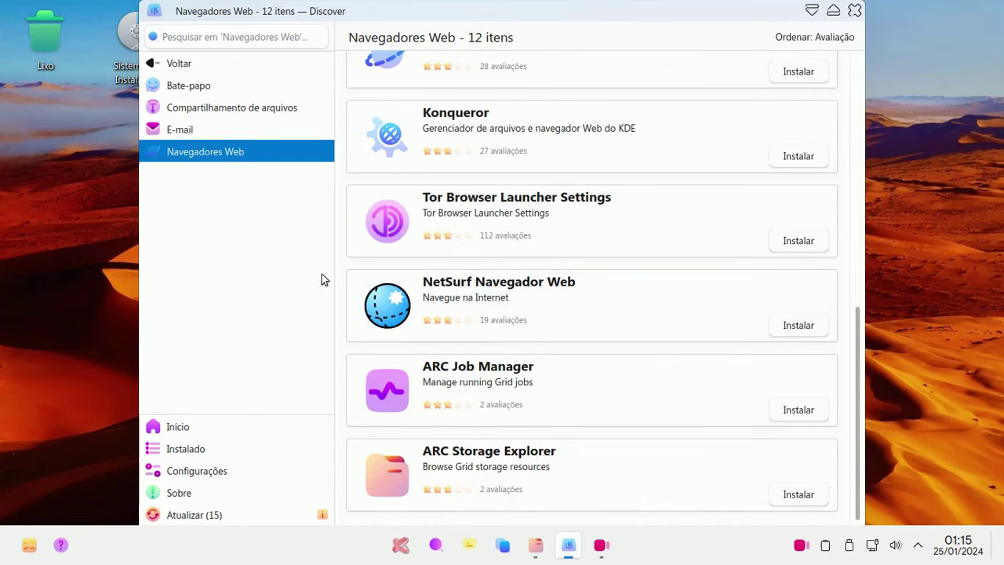
{"action": "left_click", "coordinate": [855, 11]}
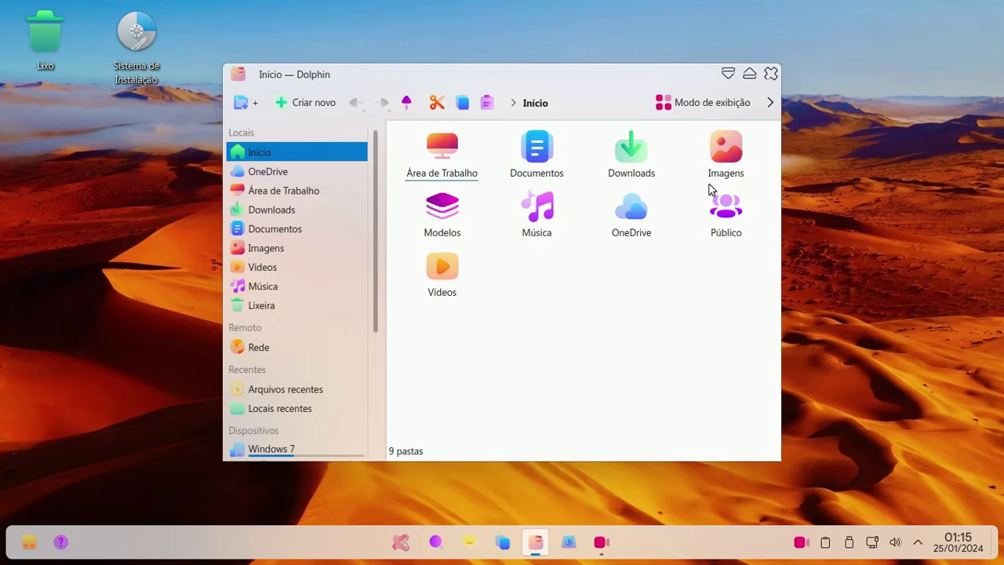
Step: Maximize the Dolphin window and open the _Testes-Som-Appimage folder on the Windows 7 drive
{"action": "left_click", "coordinate": [750, 74]}
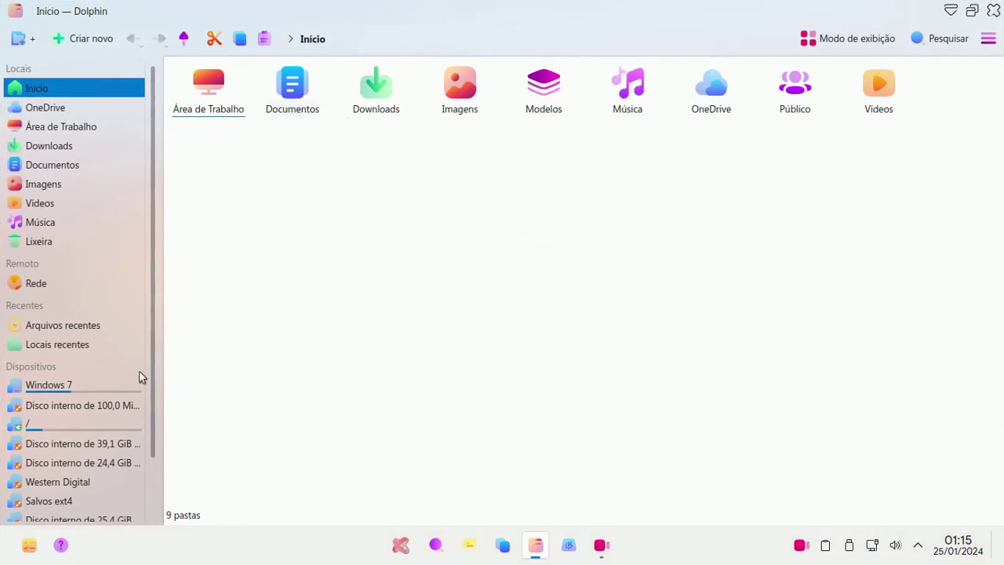
{"action": "left_click", "coordinate": [95, 385]}
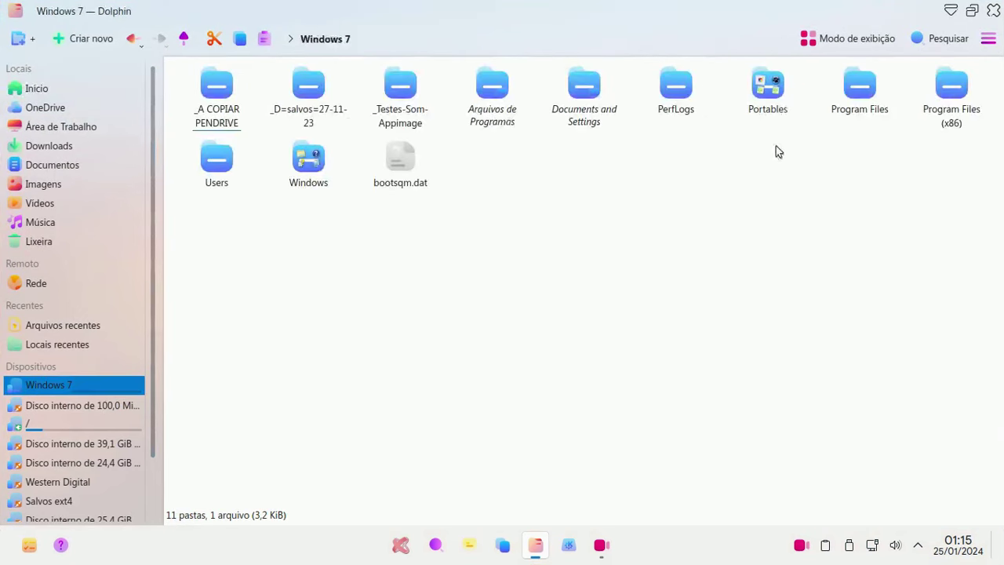
{"action": "left_click", "coordinate": [402, 96]}
{"action": "double_click", "coordinate": [401, 96]}
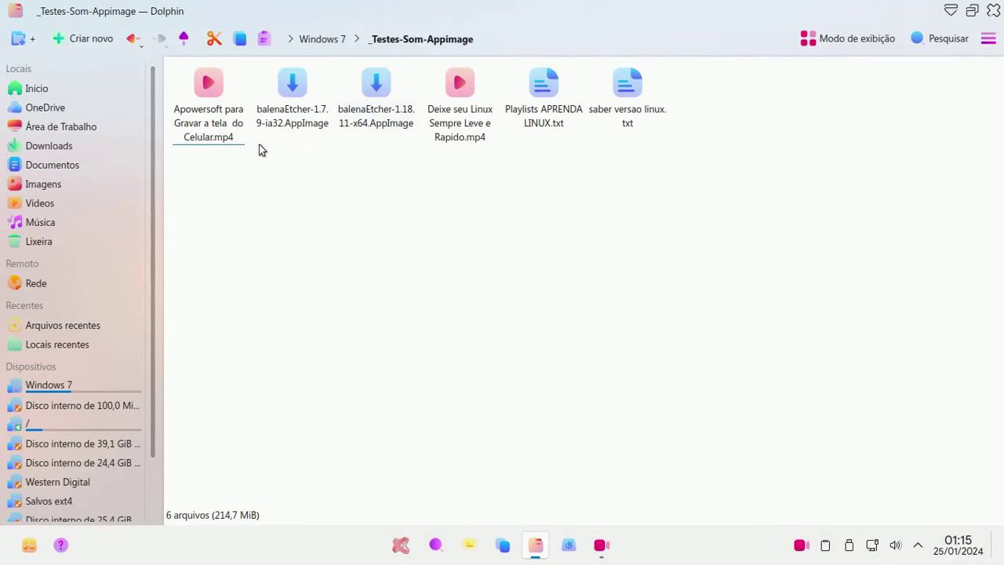
Step: Play the video Apowersoft para Gravar a tela do Celular.mp4 in VLC, accepting its network access policy, and close the player
{"action": "right_click", "coordinate": [212, 98]}
{"action": "left_click", "coordinate": [298, 114]}
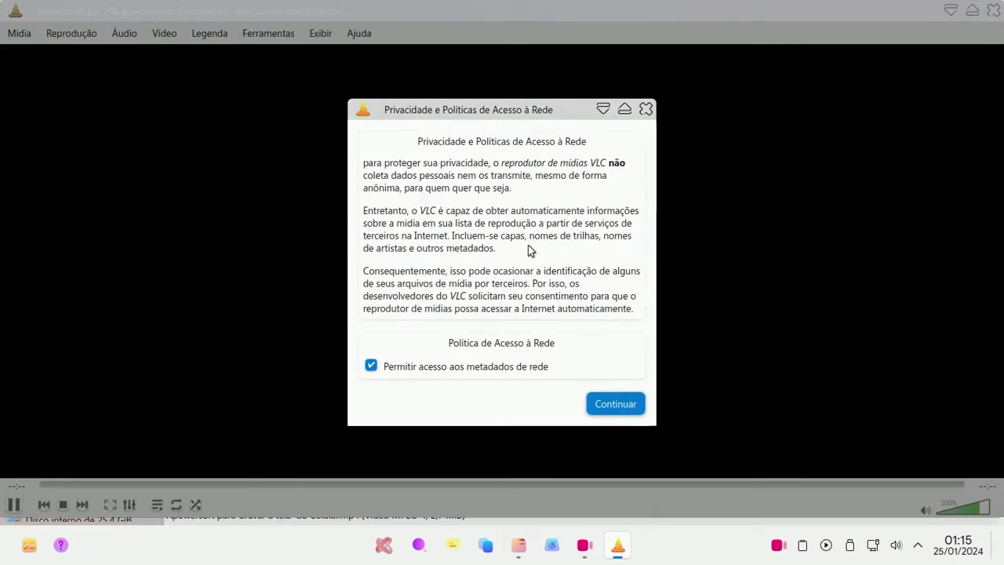
{"action": "left_click", "coordinate": [616, 405]}
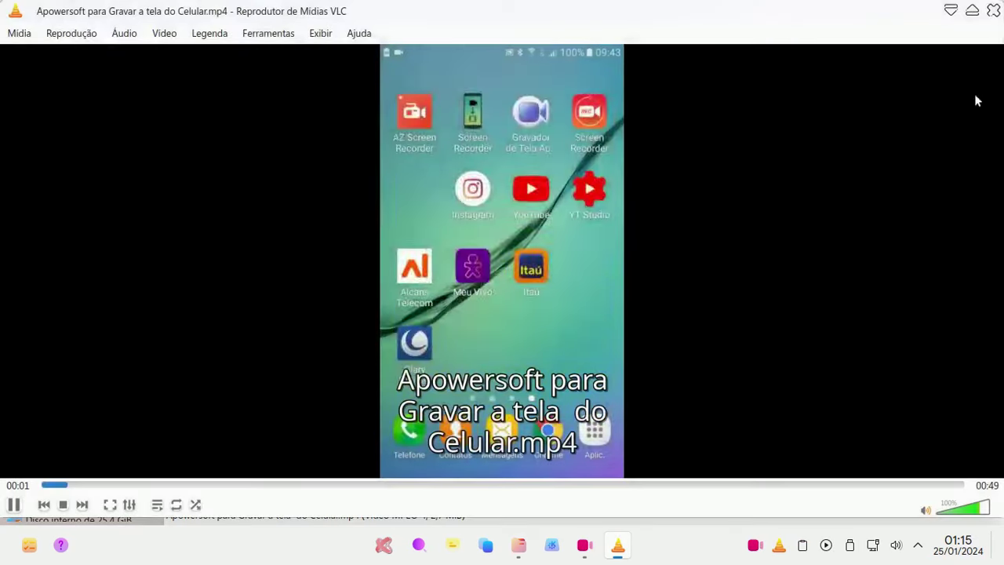
{"action": "left_click", "coordinate": [996, 13]}
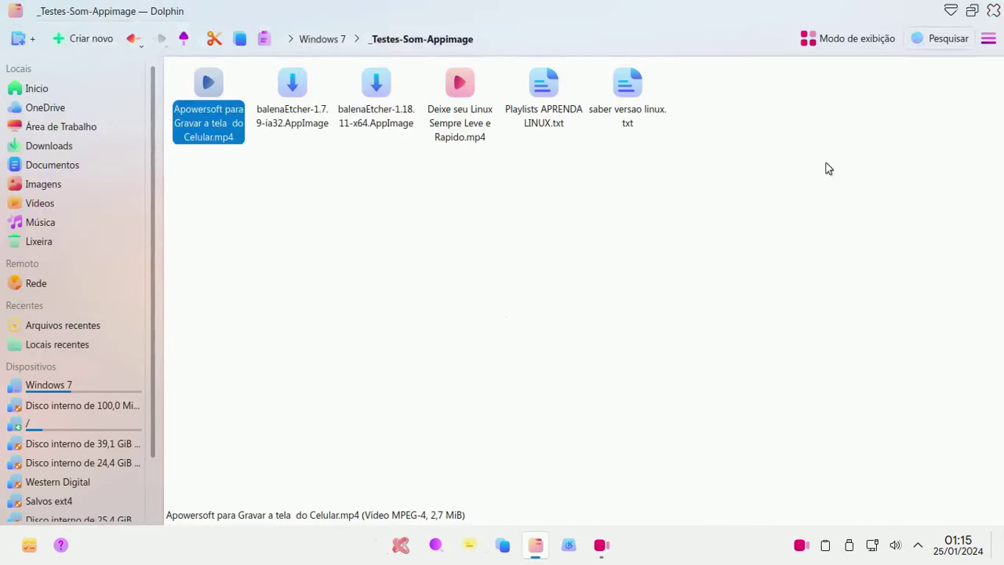
Step: Run balenaEtcher-1.18.11-x64.AppImage from the folder and close its window
{"action": "right_click", "coordinate": [373, 94]}
{"action": "left_click", "coordinate": [361, 118]}
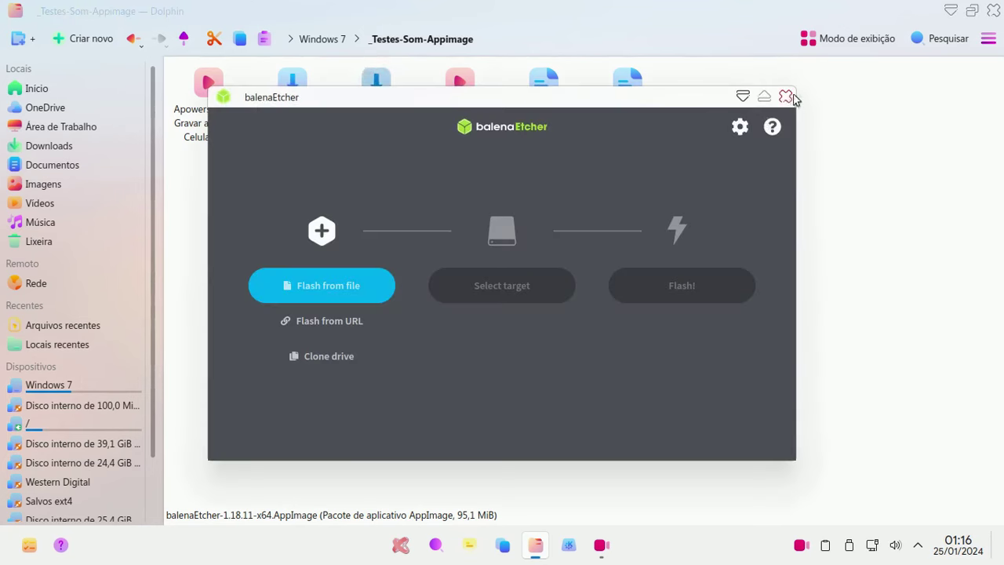
{"action": "left_click", "coordinate": [785, 96]}
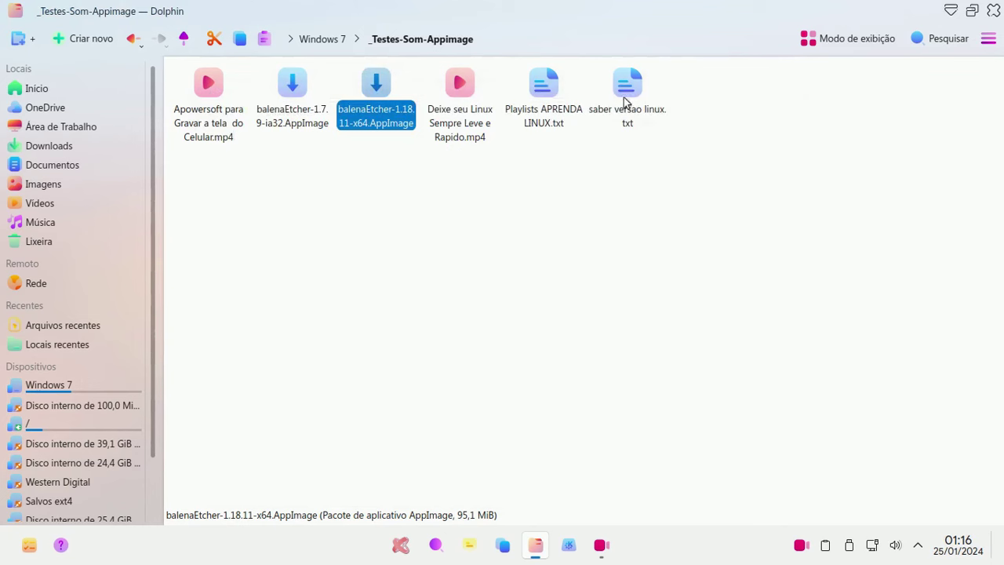
Step: Close the reopened balenaEtcher window and go to Windows 7 > _D=salvos=27-11-23 > 26-11-23 > Dvd-9 > Instalados > CCleaner portable
{"action": "left_click", "coordinate": [330, 41]}
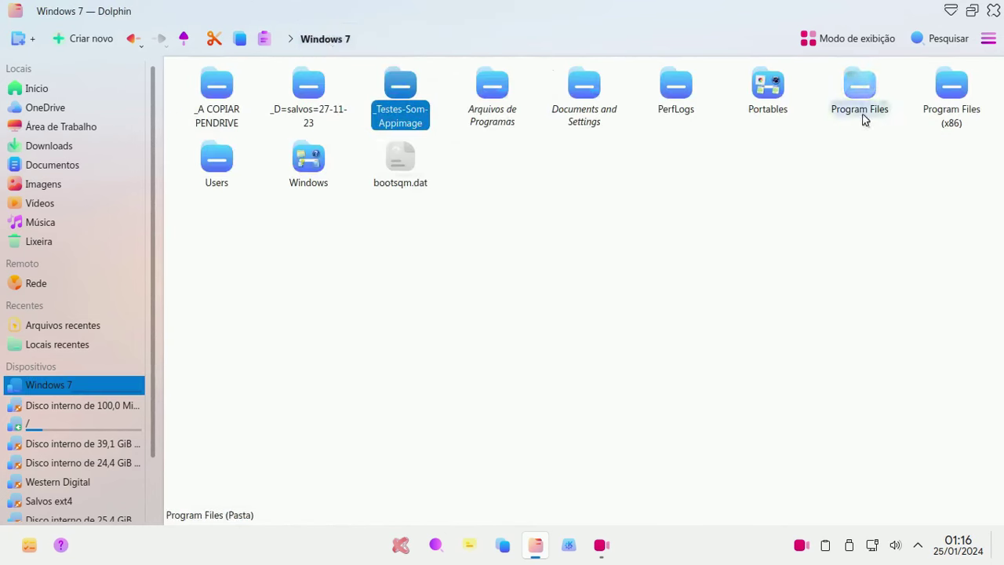
{"action": "left_click", "coordinate": [323, 85]}
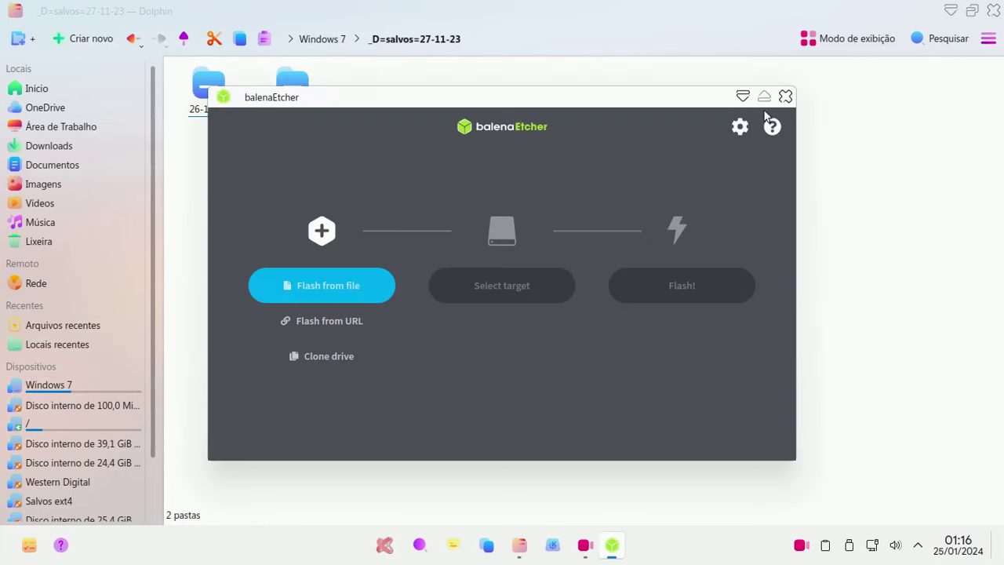
{"action": "left_click", "coordinate": [794, 97]}
{"action": "left_click", "coordinate": [198, 99]}
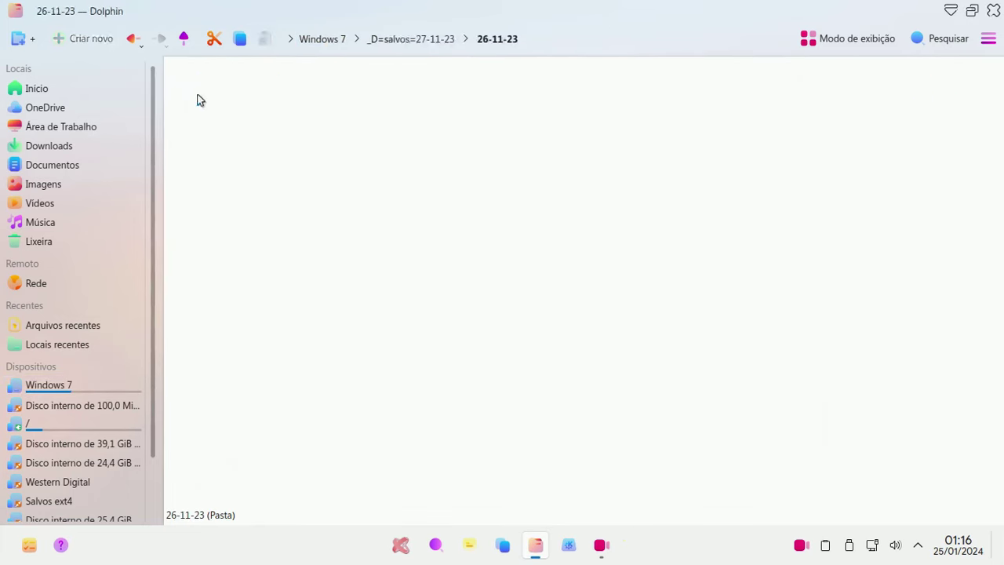
{"action": "left_click", "coordinate": [558, 90]}
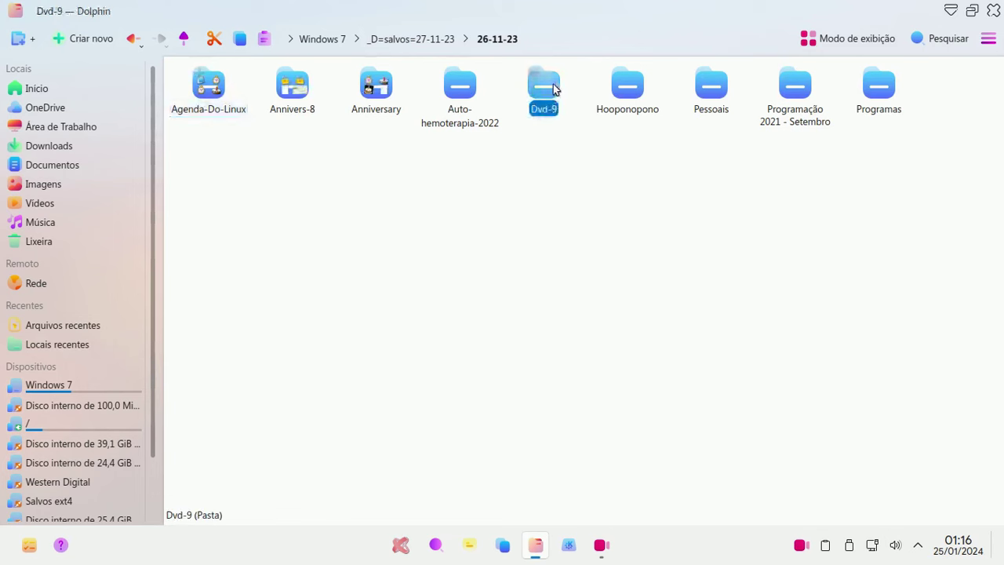
{"action": "left_click", "coordinate": [292, 88]}
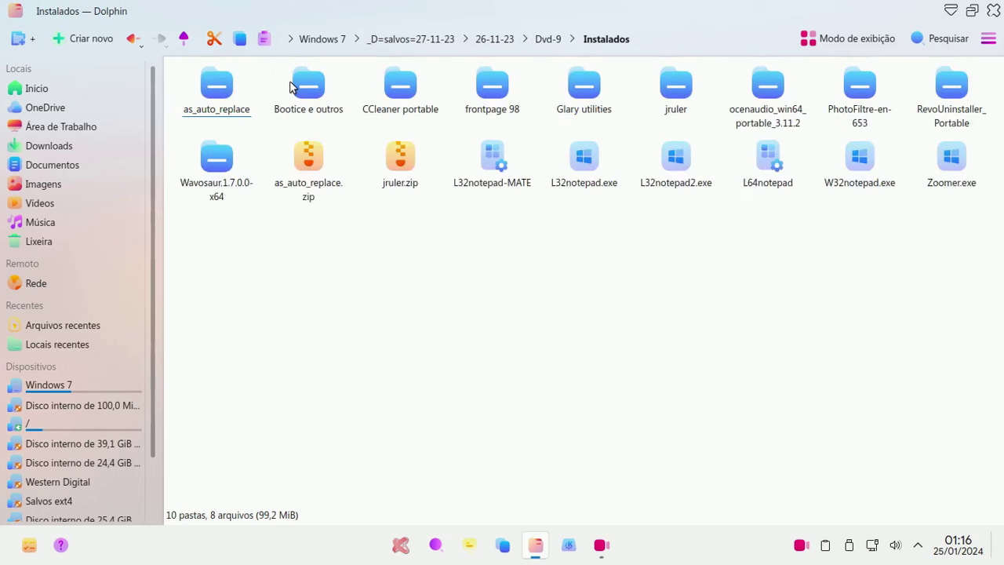
{"action": "left_click", "coordinate": [386, 102]}
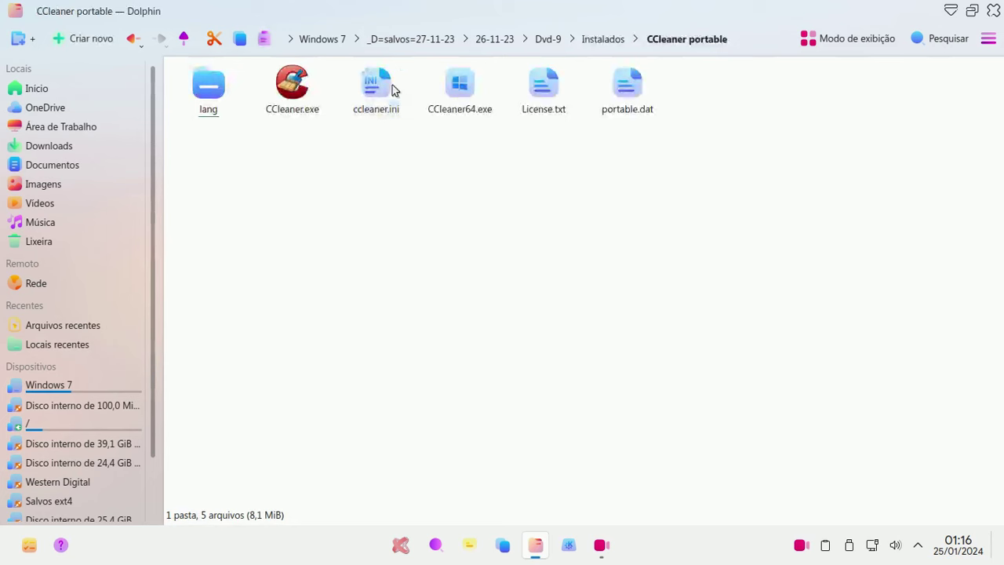
Step: Run CCleaner64.exe through Wine and start installing the missing Wine Mono package
{"action": "left_click", "coordinate": [463, 103]}
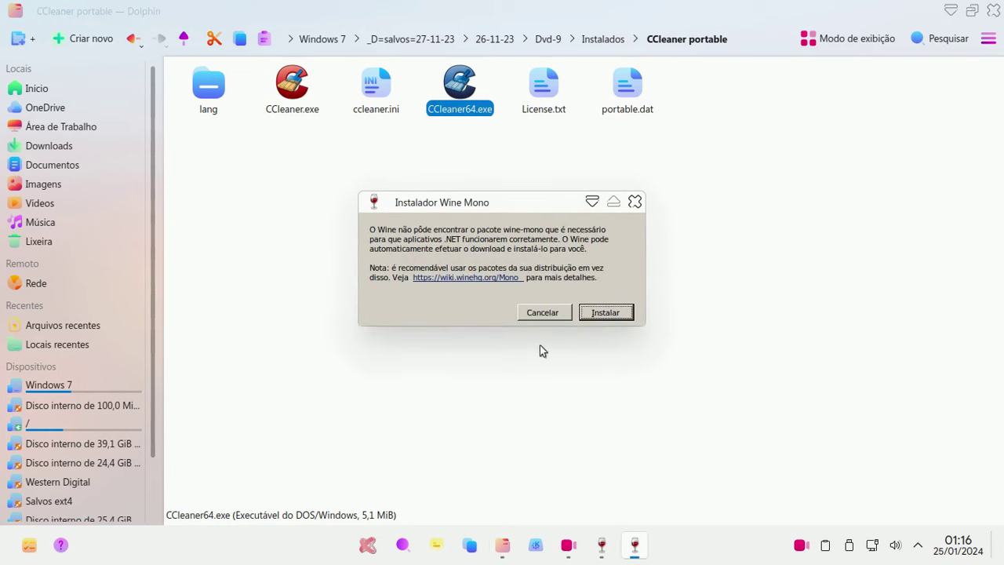
{"action": "left_click", "coordinate": [589, 316]}
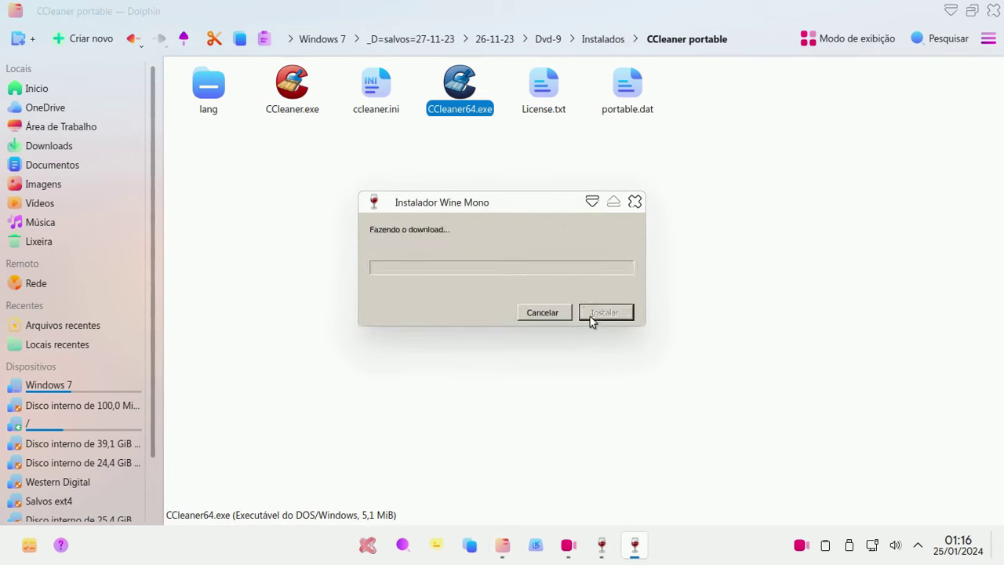
Step: View the location setup of the weather widget and look through the complete list of available Plasma widgets, closing both
{"action": "left_click", "coordinate": [63, 546]}
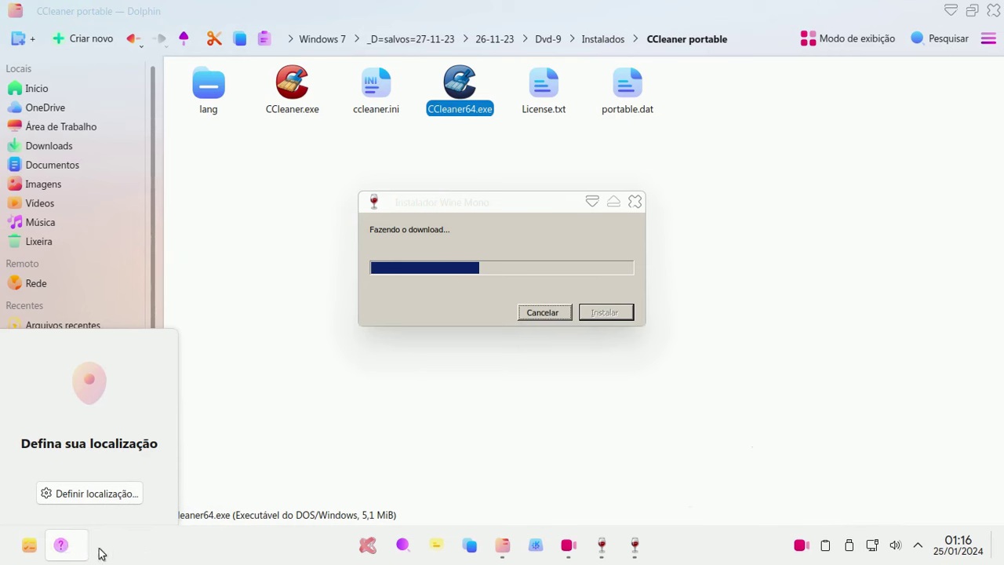
{"action": "left_click", "coordinate": [107, 555]}
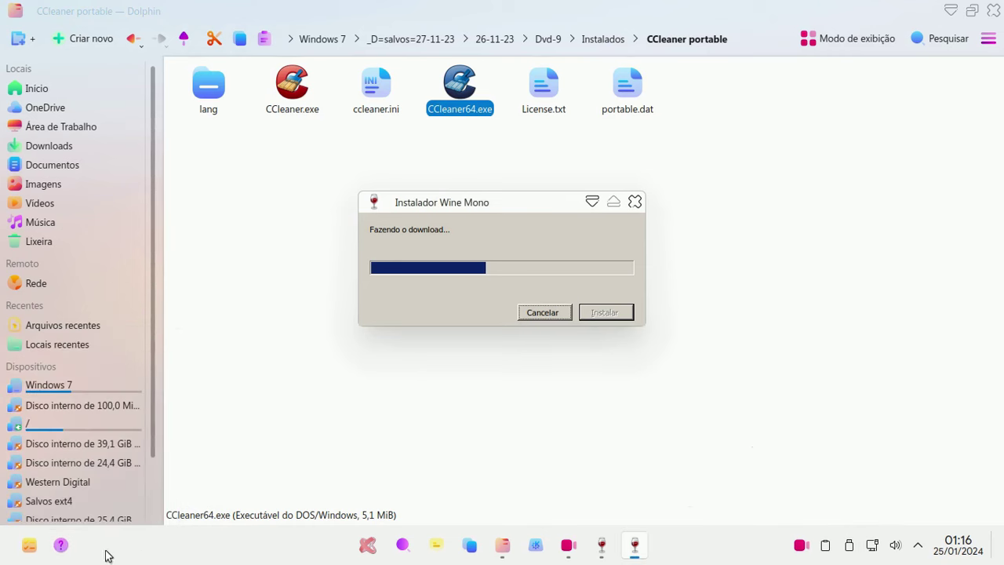
{"action": "left_click", "coordinate": [33, 547]}
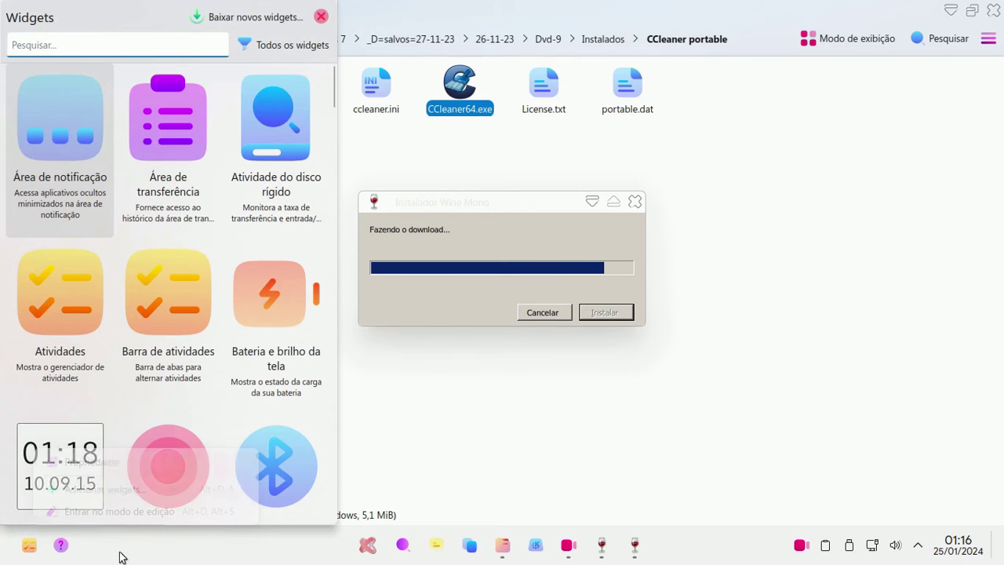
{"action": "scroll", "coordinate": [227, 403], "scroll_direction": "down", "scroll_amount": 5}
{"action": "scroll", "coordinate": [276, 286], "scroll_direction": "down", "scroll_amount": 20}
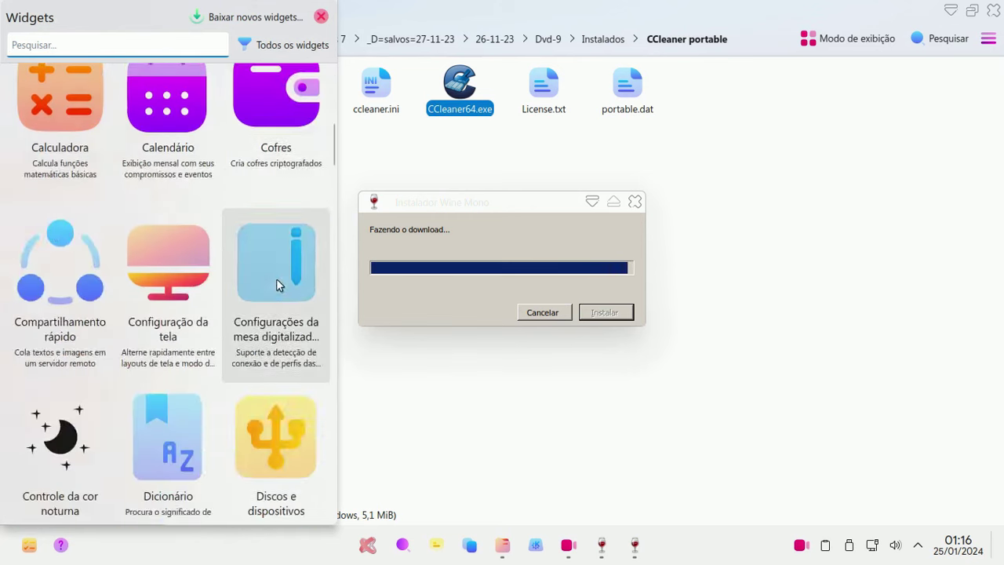
{"action": "scroll", "coordinate": [276, 286], "scroll_direction": "down", "scroll_amount": 18}
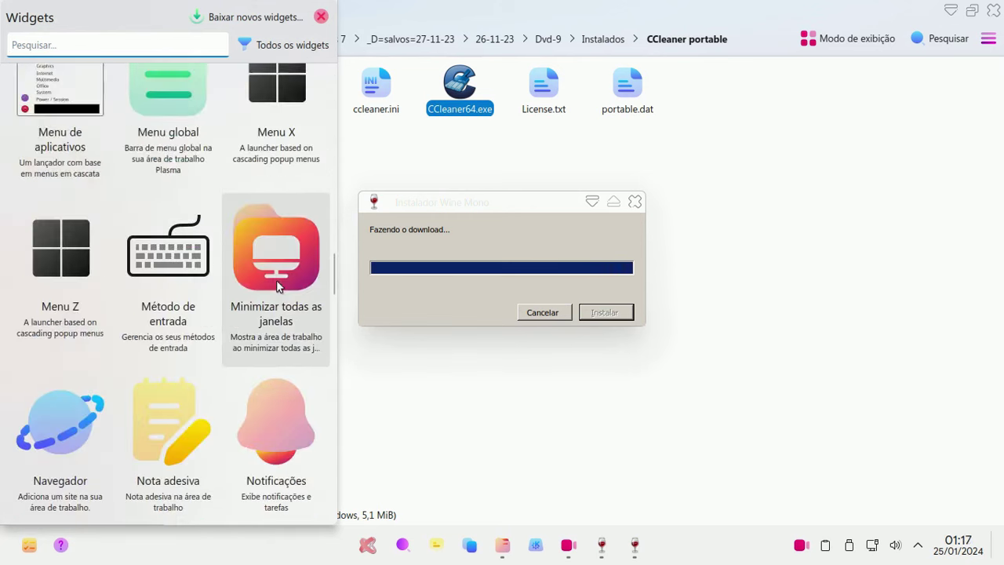
{"action": "scroll", "coordinate": [277, 286], "scroll_direction": "down", "scroll_amount": 20}
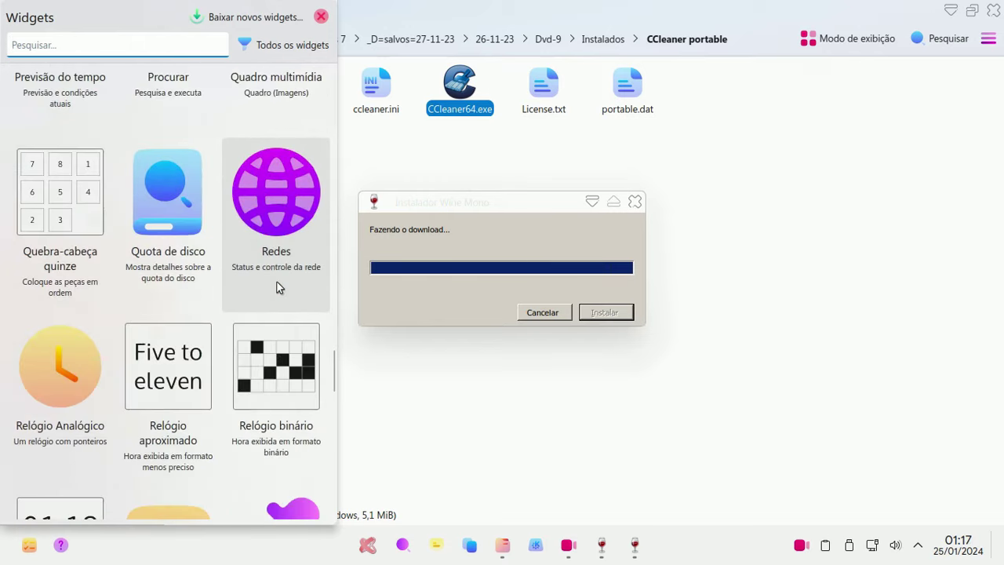
{"action": "scroll", "coordinate": [276, 286], "scroll_direction": "down", "scroll_amount": 6}
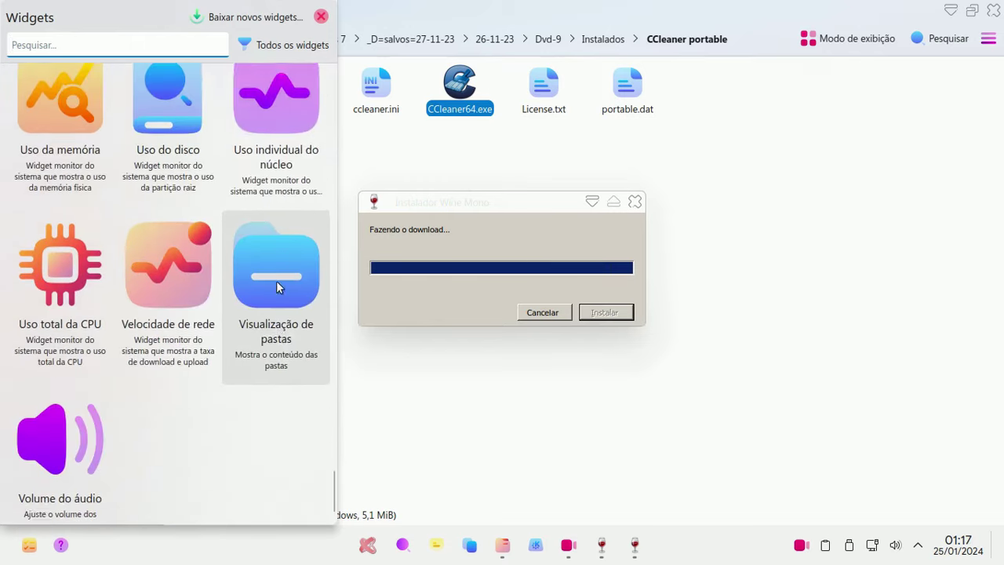
{"action": "left_click", "coordinate": [481, 6]}
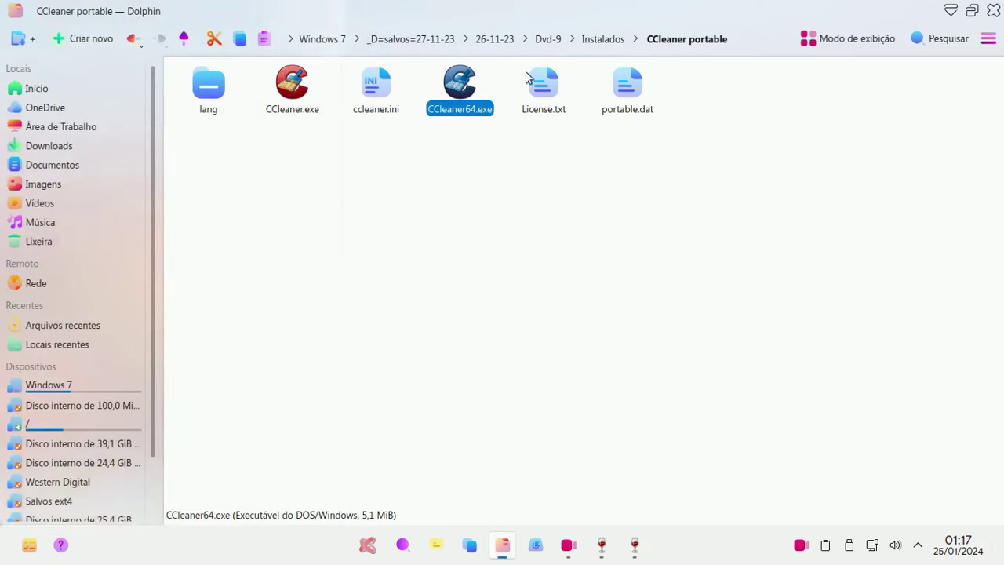
Step: Minimize Dolphin and replace the Menu 11 launcher with the alternative widget Painel de aplicativos
{"action": "left_click", "coordinate": [950, 10]}
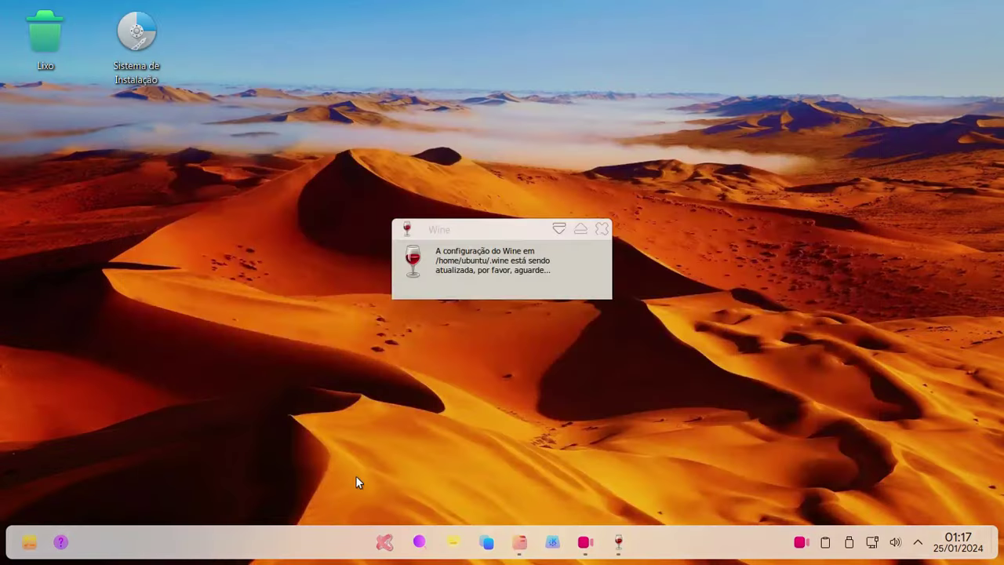
{"action": "right_click", "coordinate": [382, 541]}
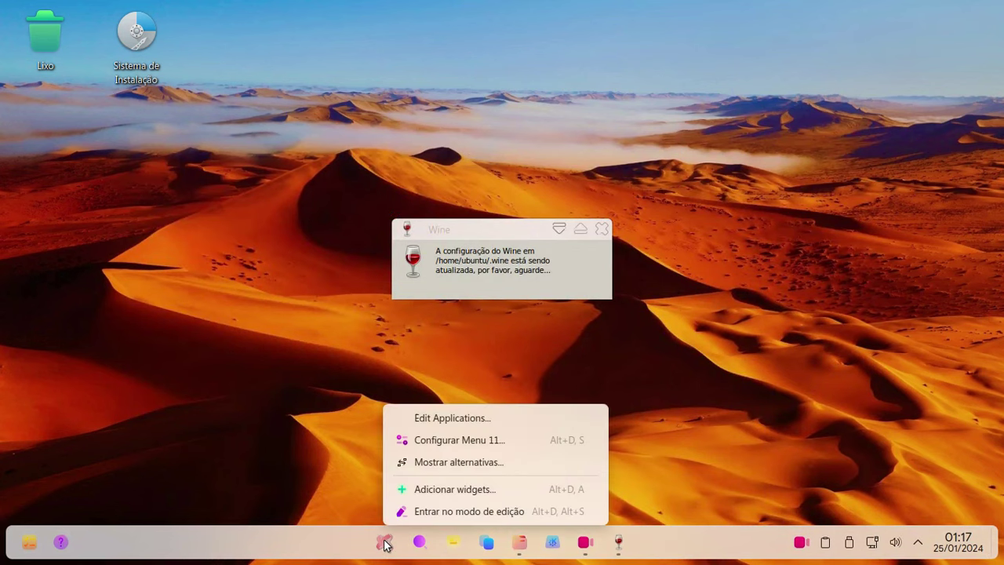
{"action": "left_click", "coordinate": [451, 466]}
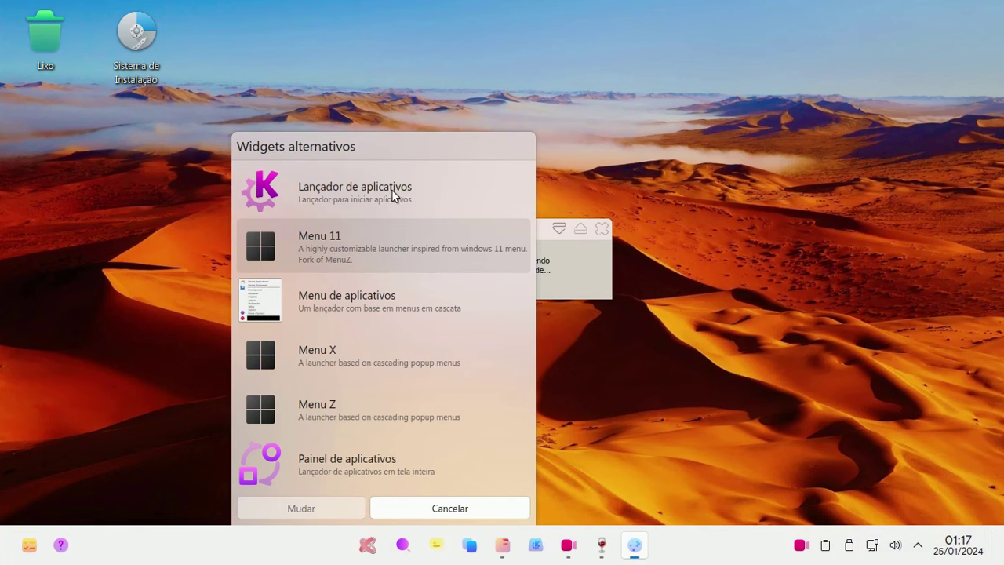
{"action": "left_click", "coordinate": [340, 465]}
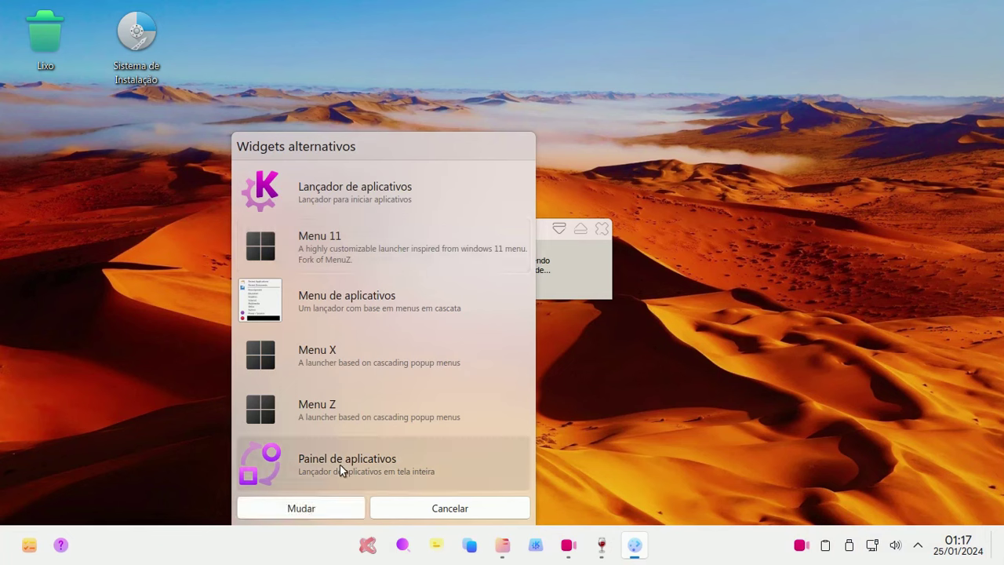
{"action": "left_click", "coordinate": [310, 503]}
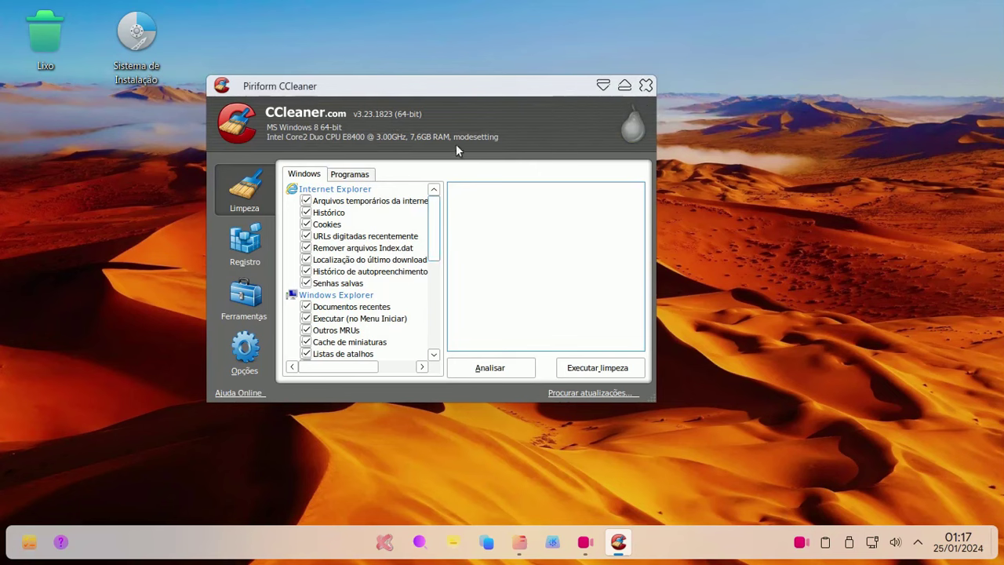
Step: Close CCleaner and view the launcher's alternative widgets again, cancelling without switching
{"action": "left_click", "coordinate": [646, 85]}
{"action": "right_click", "coordinate": [398, 544]}
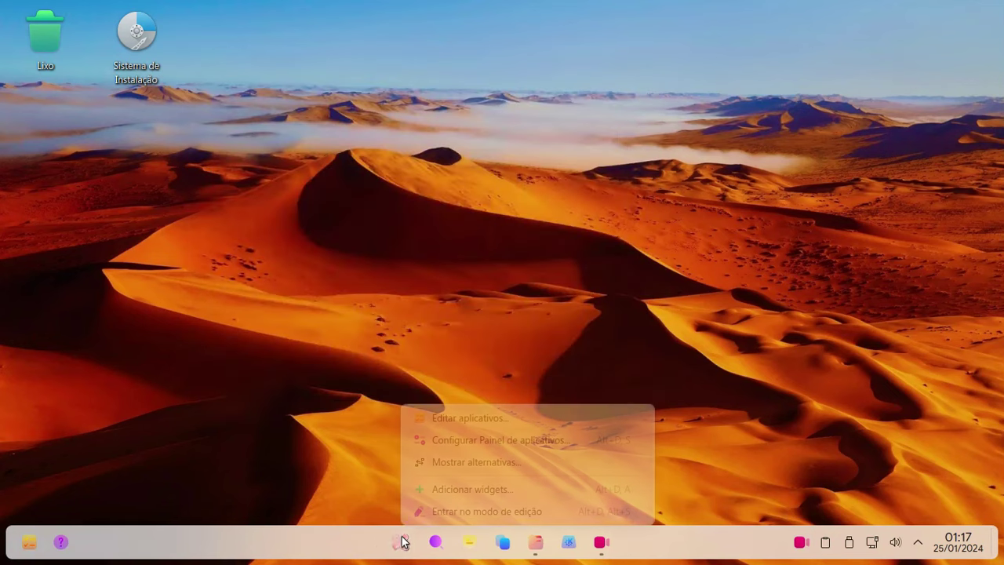
{"action": "left_click", "coordinate": [468, 463]}
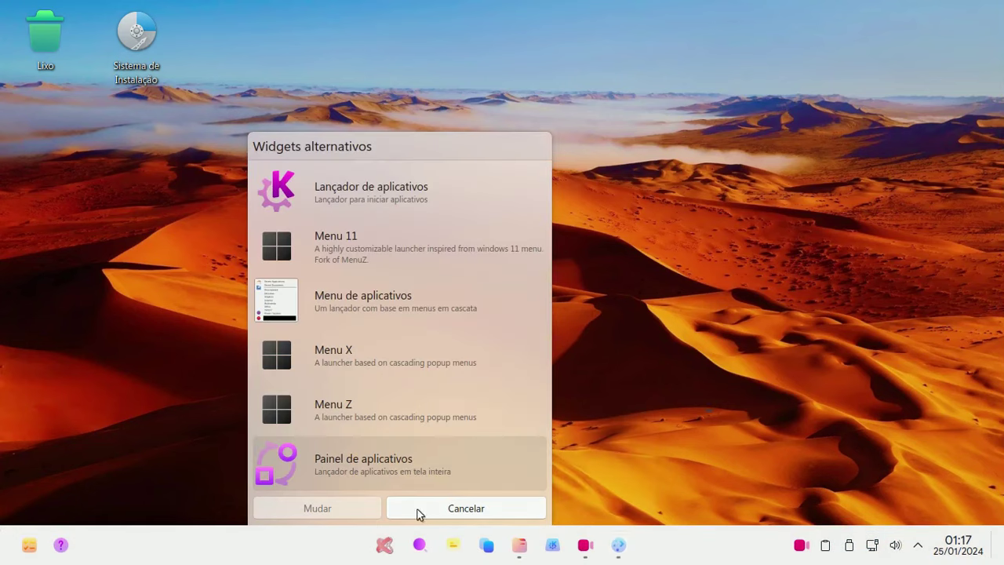
{"action": "left_click", "coordinate": [457, 508]}
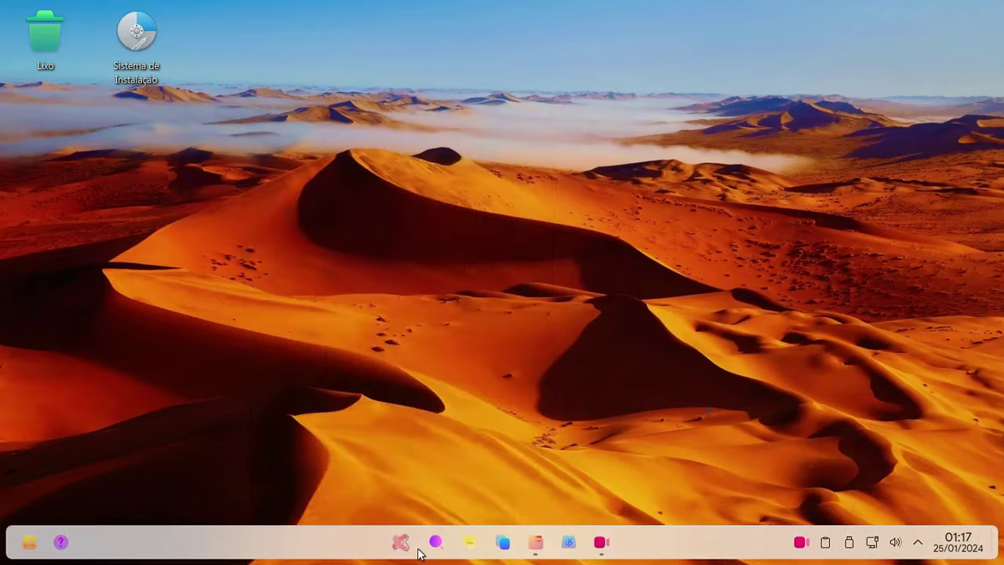
Step: Open the full-screen application launcher and view its Desligar / Sessão and Microsoft Online Apps categories
{"action": "left_click", "coordinate": [406, 547]}
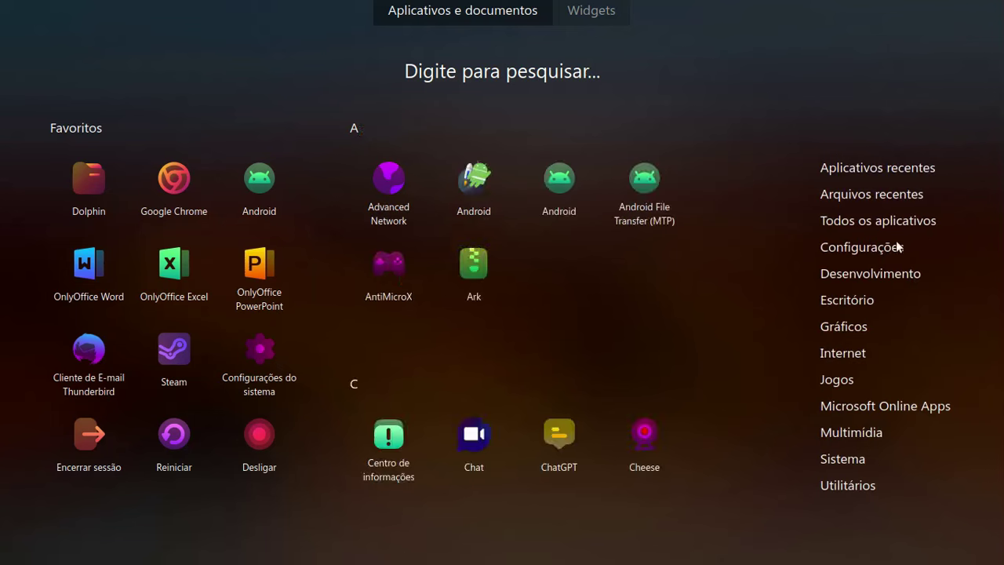
{"action": "scroll", "coordinate": [892, 378], "scroll_direction": "down", "scroll_amount": 2}
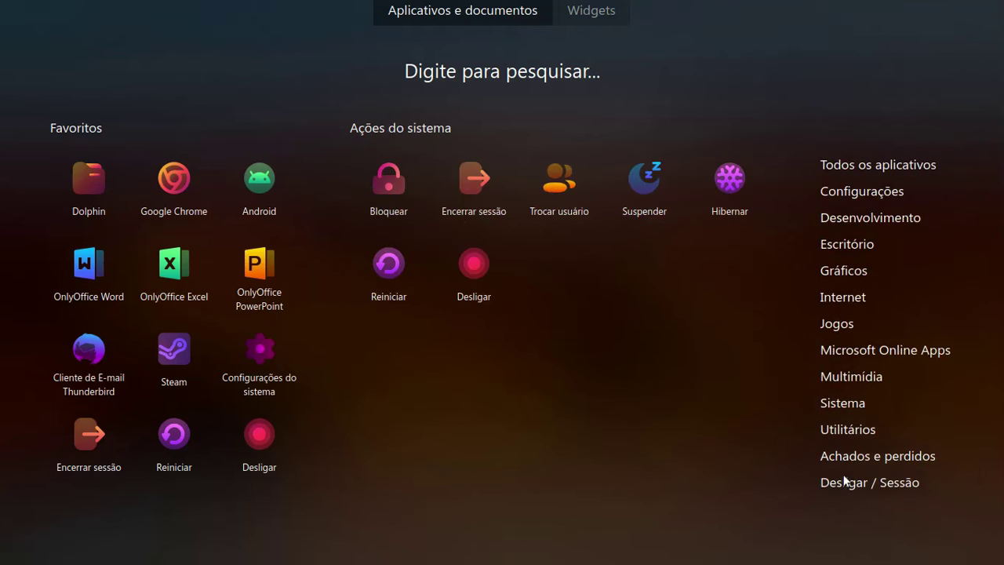
{"action": "mouse_move", "coordinate": [840, 349]}
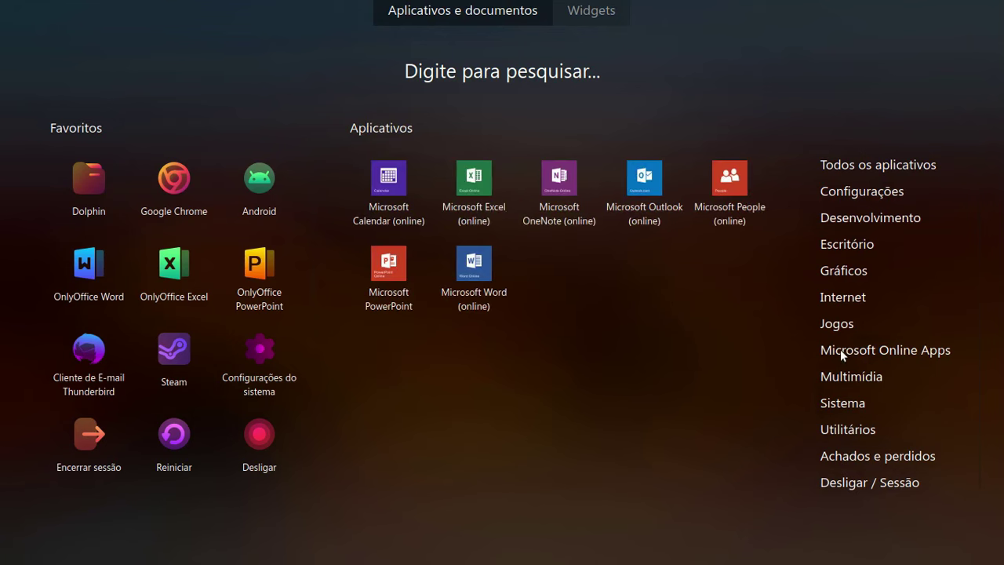
Step: Close the full-screen launcher after viewing its Desenvolvimento category and replace it with the alternative widget Lançador de aplicativos
{"action": "mouse_move", "coordinate": [840, 217]}
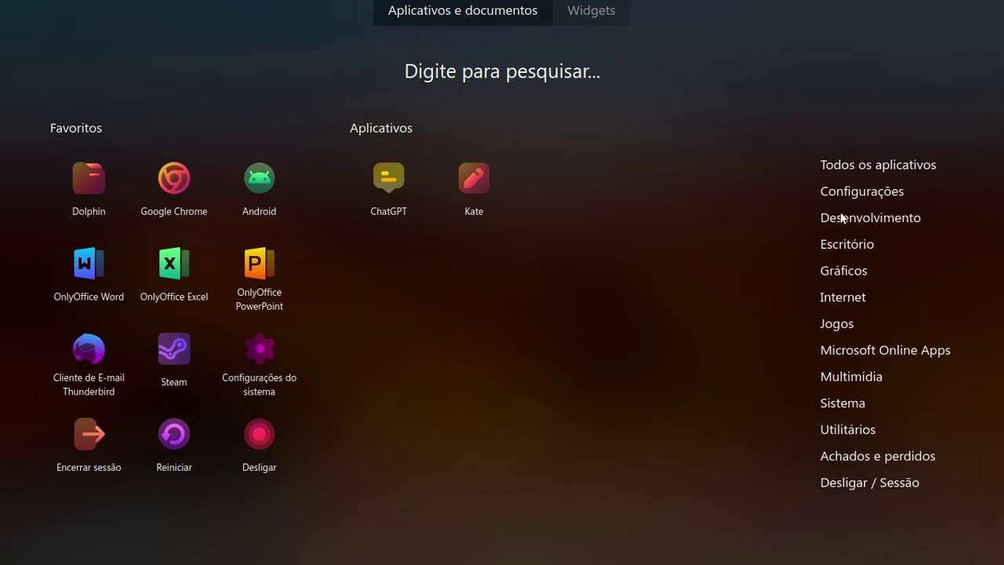
{"action": "left_click", "coordinate": [467, 405]}
{"action": "right_click", "coordinate": [401, 542]}
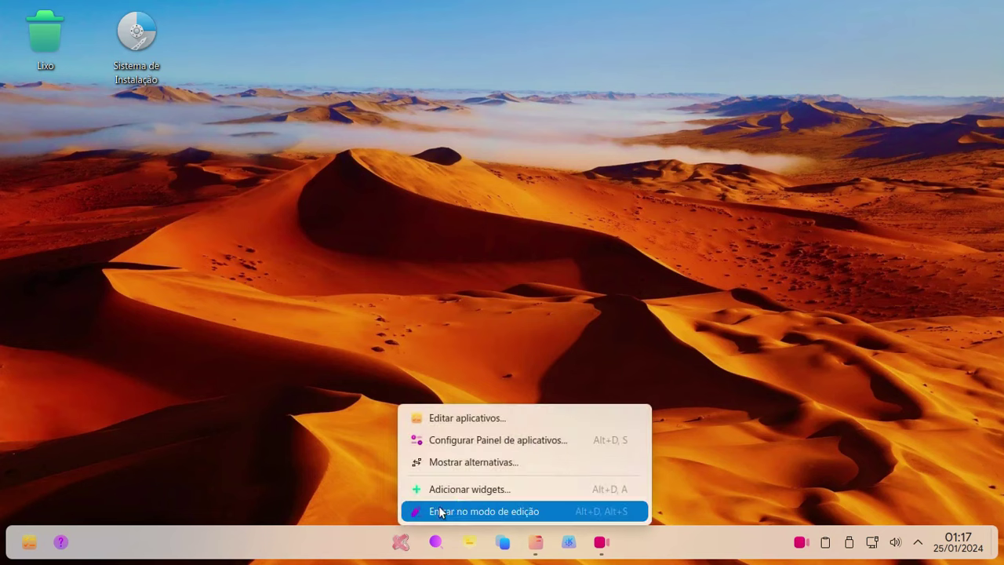
{"action": "left_click", "coordinate": [484, 461]}
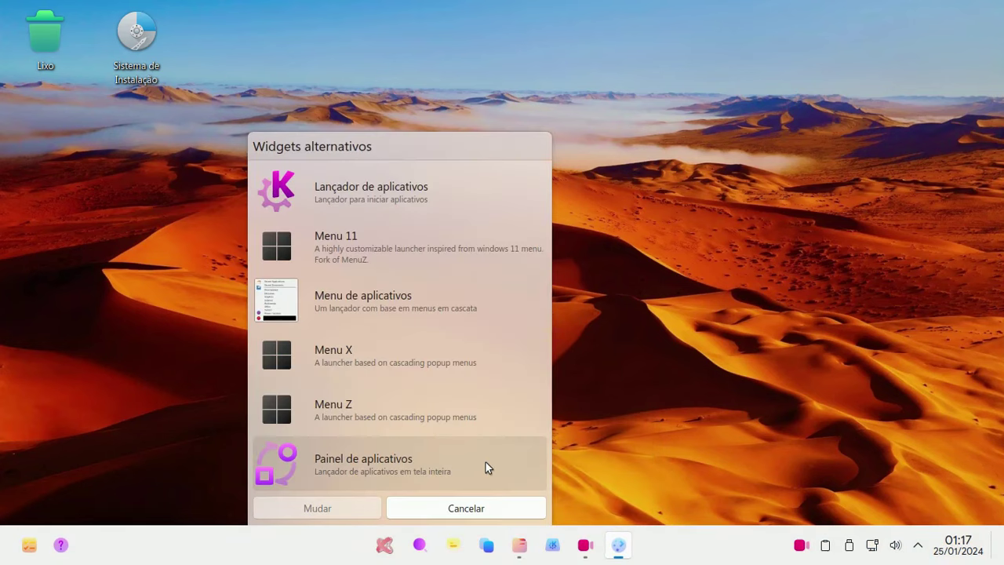
{"action": "left_click", "coordinate": [346, 204]}
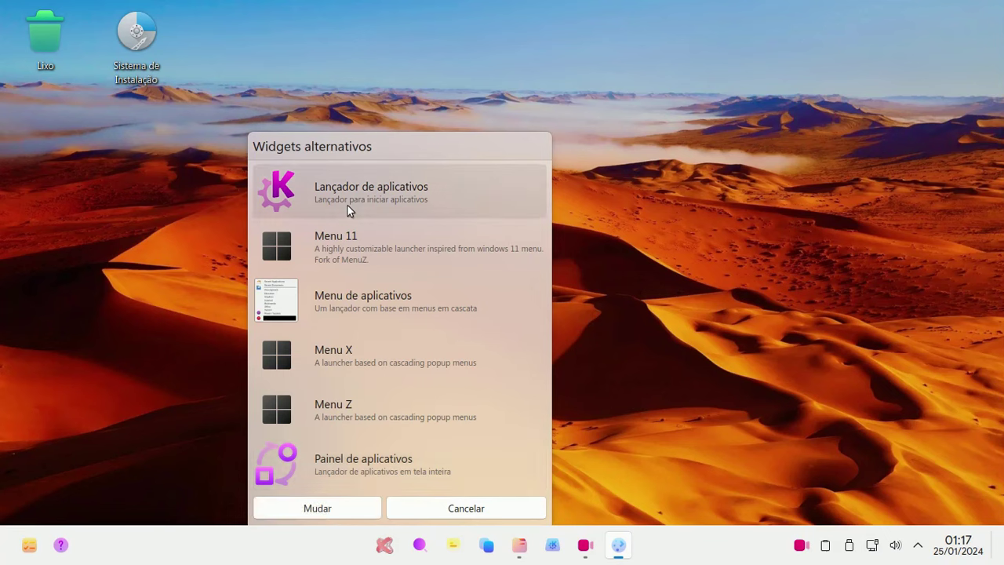
{"action": "left_click", "coordinate": [346, 508]}
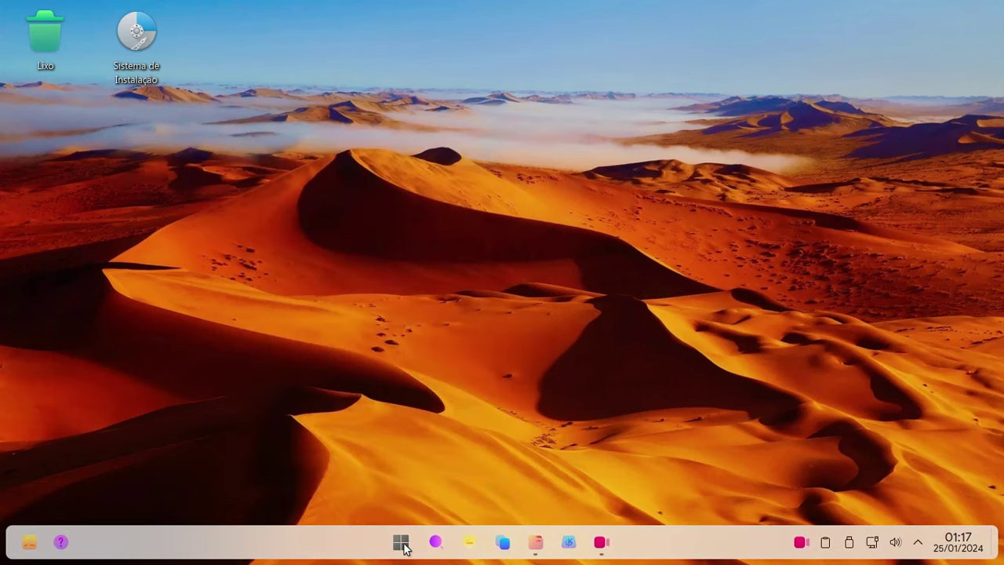
Step: View the launcher's Gráficos and Internet categories and replace it with the alternative widget Menu de aplicativos
{"action": "left_click", "coordinate": [401, 542]}
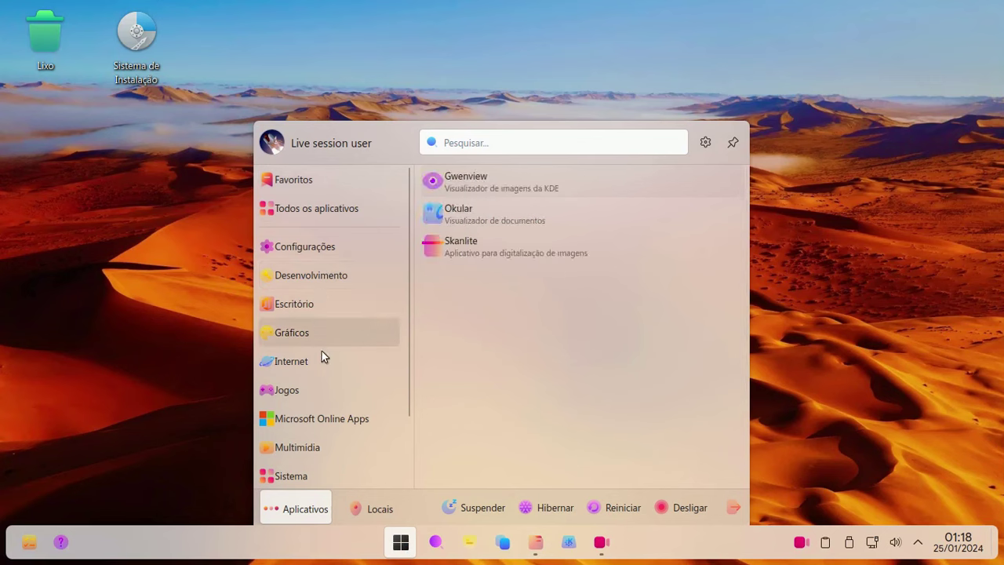
{"action": "mouse_move", "coordinate": [365, 361]}
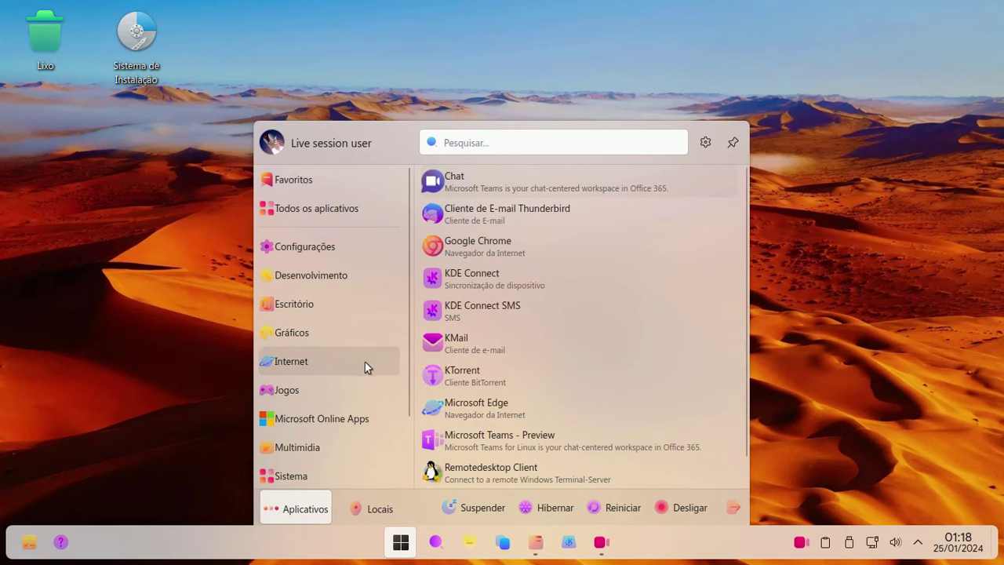
{"action": "right_click", "coordinate": [396, 541]}
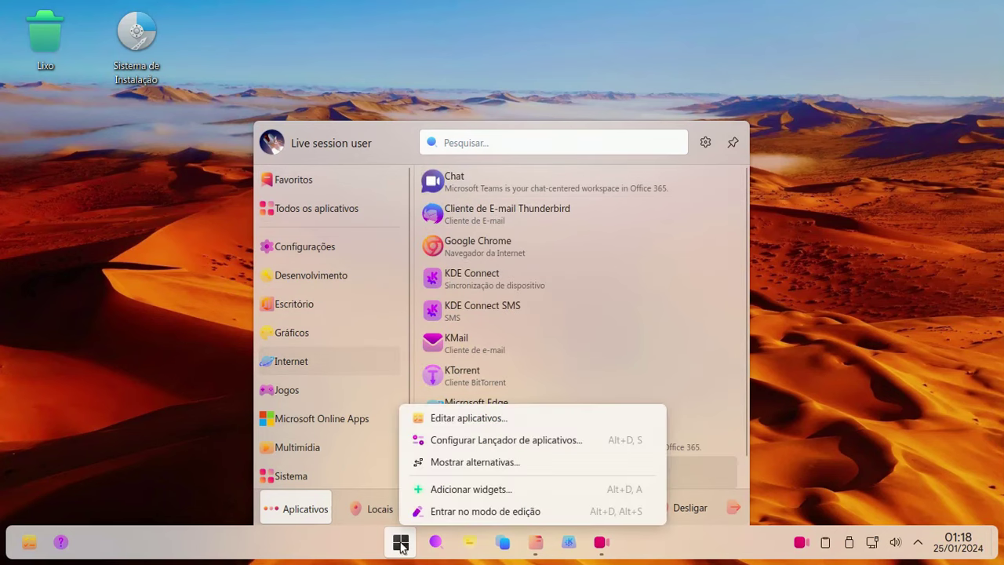
{"action": "left_click", "coordinate": [466, 459]}
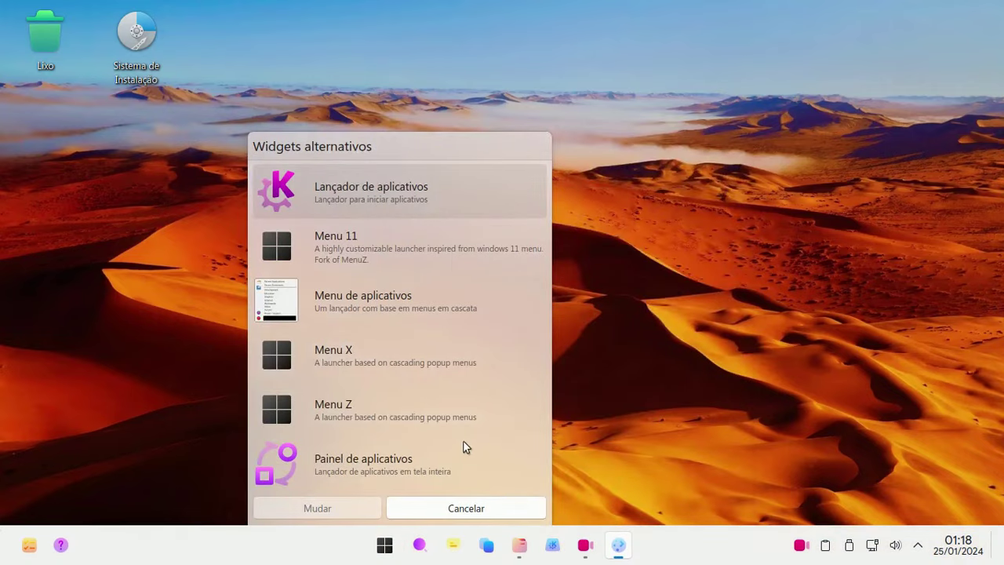
{"action": "left_click", "coordinate": [351, 307]}
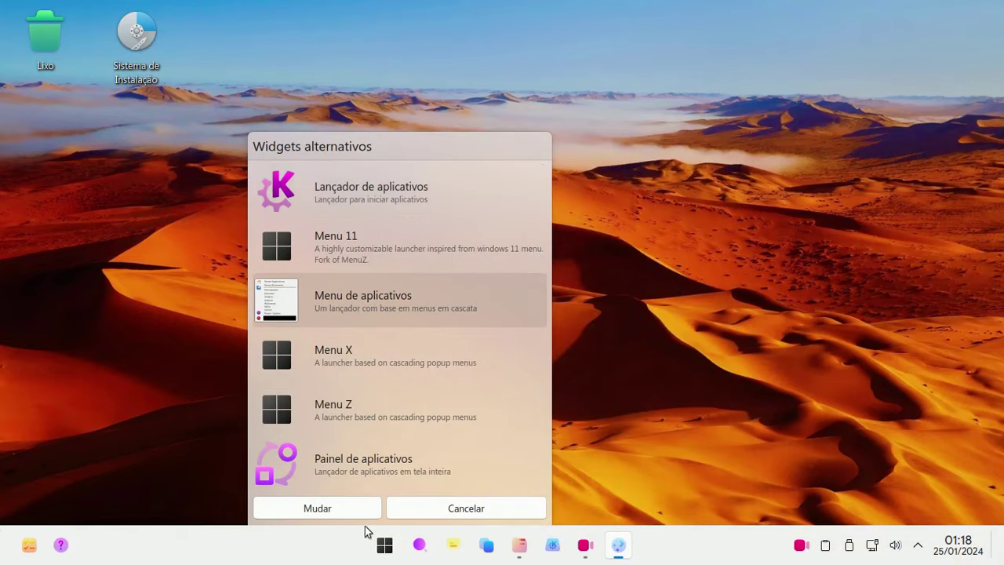
{"action": "left_click", "coordinate": [334, 507]}
Step: Open the cascading launcher and look through its categories from Configurações to Sistema, then close it
{"action": "left_click", "coordinate": [400, 545]}
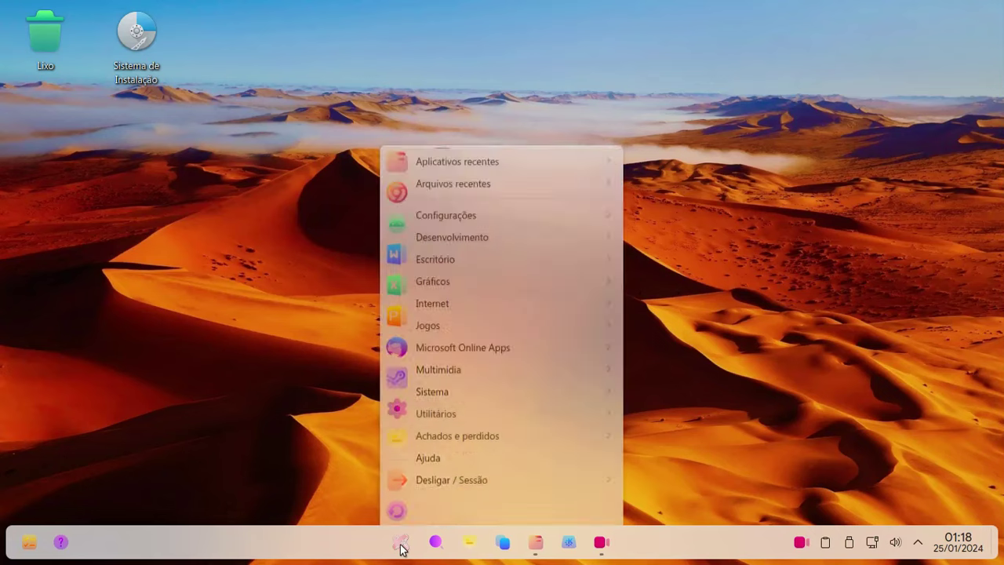
{"action": "mouse_move", "coordinate": [487, 179]}
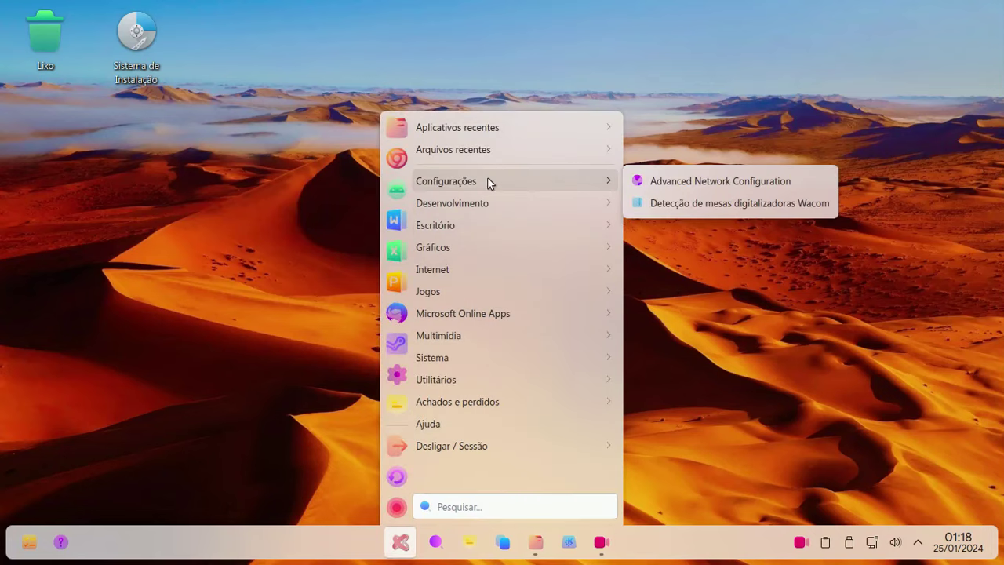
{"action": "mouse_move", "coordinate": [481, 243]}
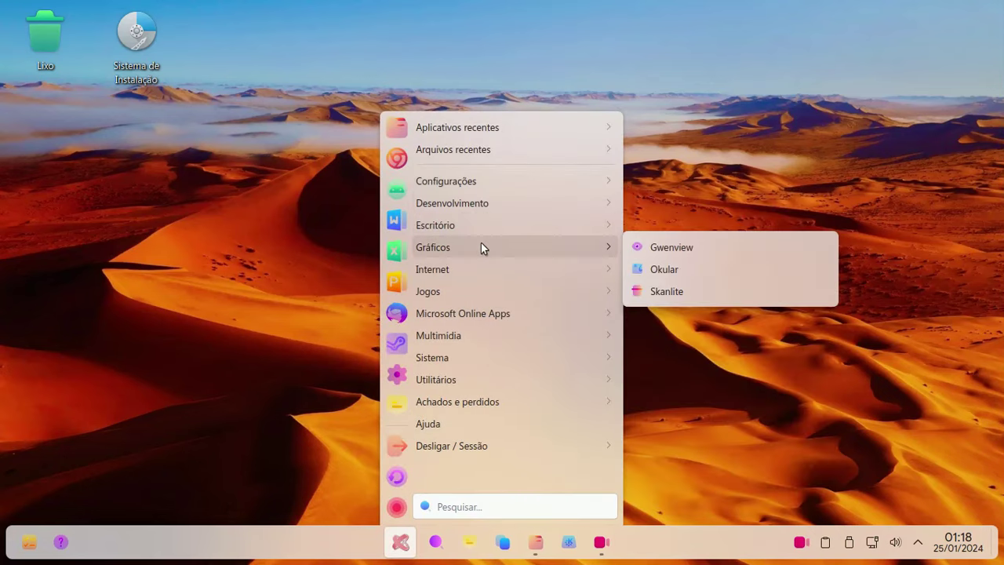
{"action": "mouse_move", "coordinate": [480, 287]}
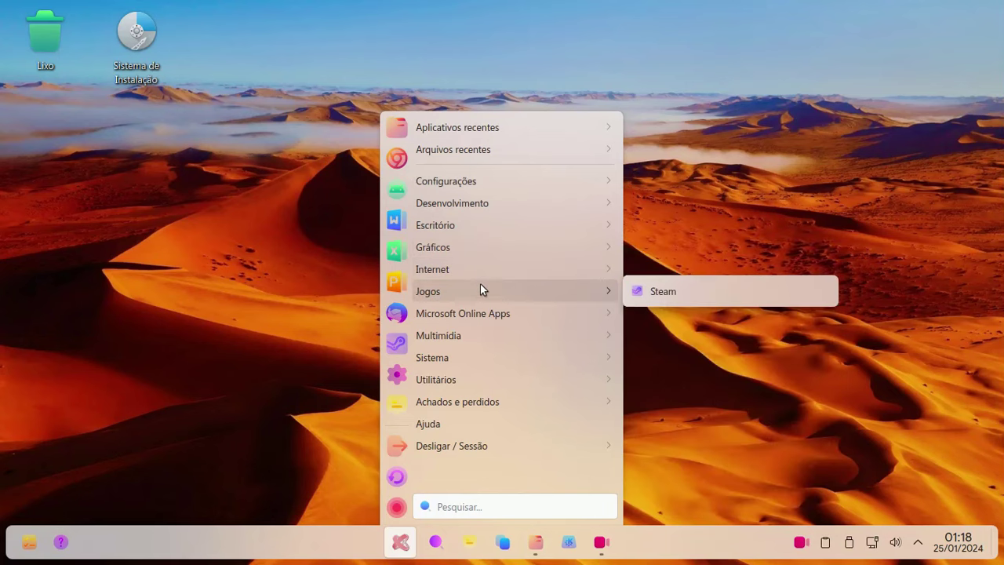
{"action": "mouse_move", "coordinate": [481, 316]}
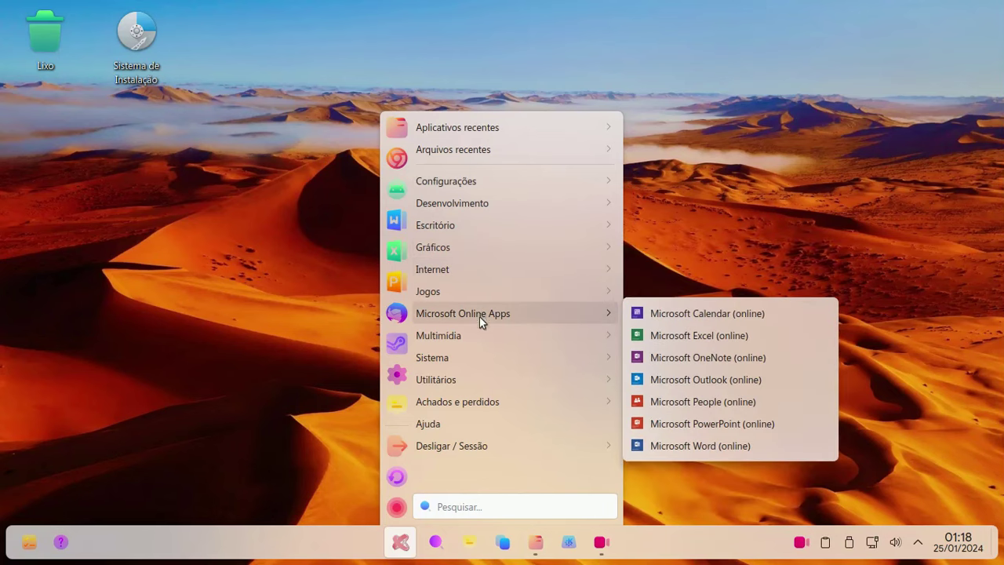
{"action": "mouse_move", "coordinate": [475, 355]}
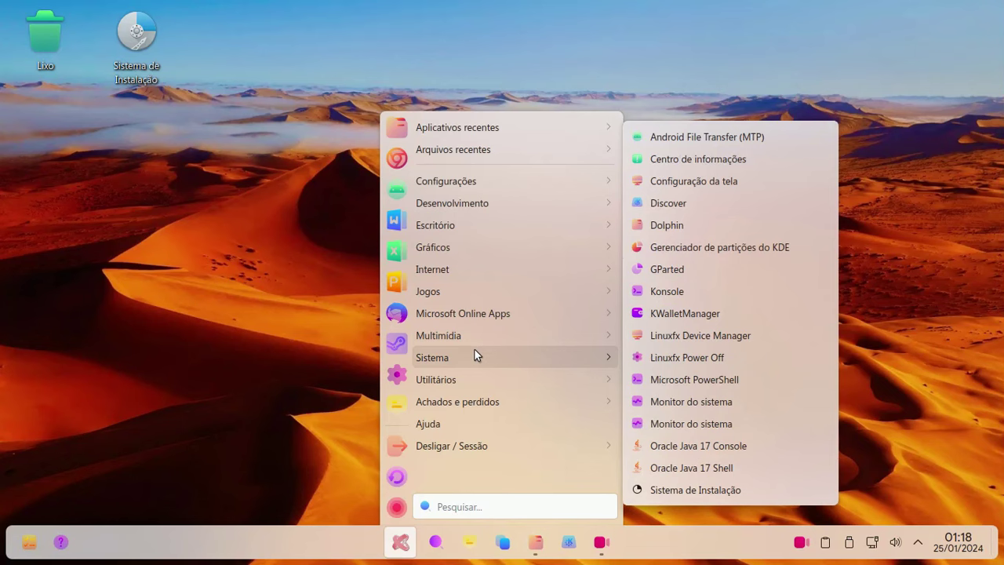
{"action": "mouse_move", "coordinate": [474, 388]}
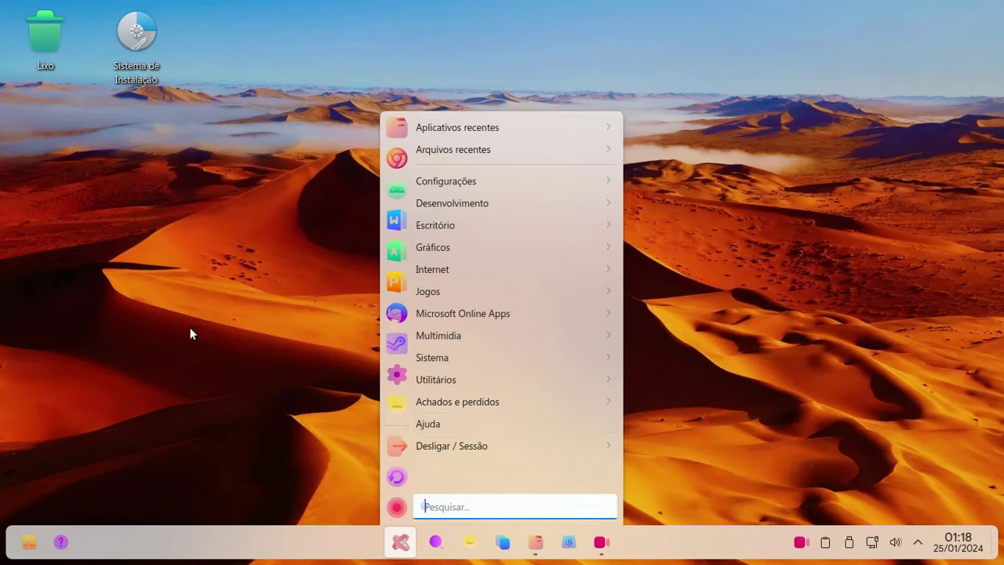
{"action": "left_click", "coordinate": [190, 329]}
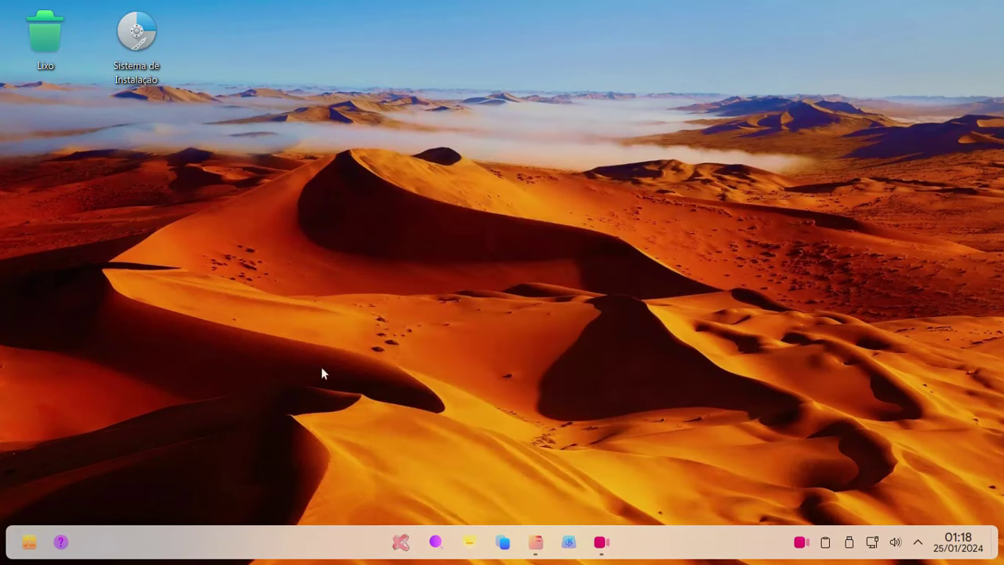
Step: Replace the Menu de aplicativos launcher with the alternative widget Menu X
{"action": "right_click", "coordinate": [394, 548]}
{"action": "left_click", "coordinate": [411, 462]}
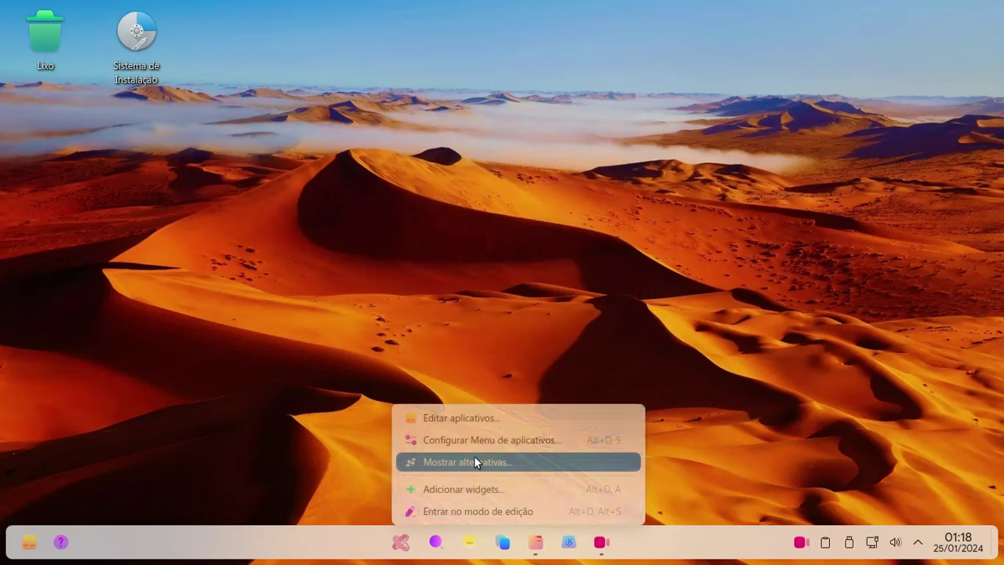
{"action": "left_click", "coordinate": [333, 350]}
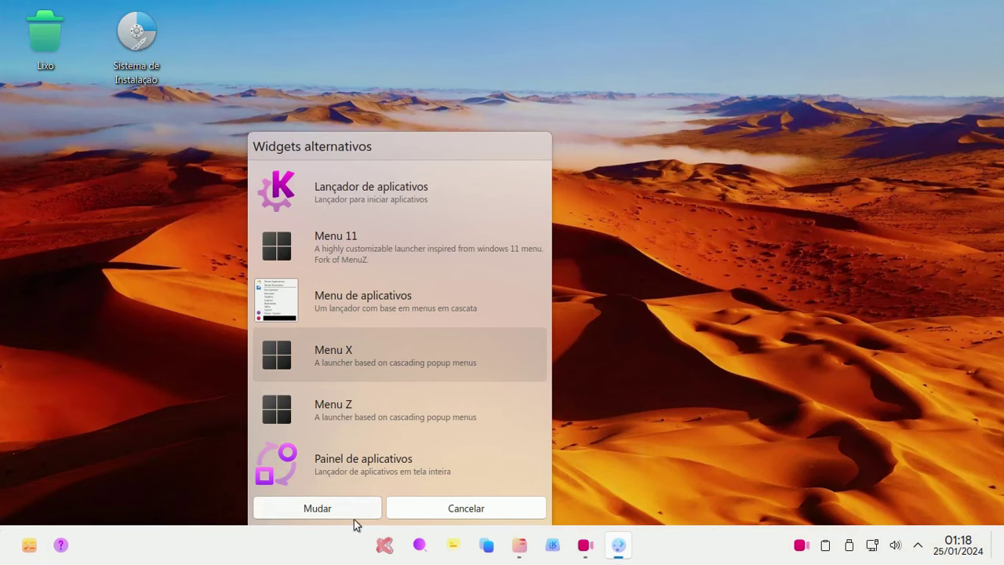
{"action": "left_click", "coordinate": [351, 505]}
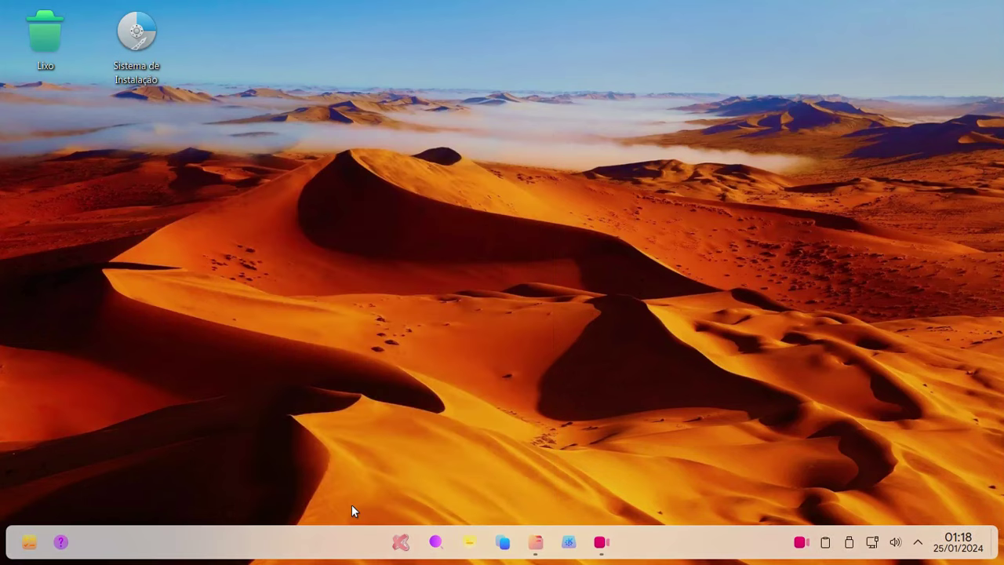
Step: Open the Menu X launcher and look through its alphabetical application list down to the Microsoft entries, then close it
{"action": "left_click", "coordinate": [400, 543]}
{"action": "scroll", "coordinate": [406, 468], "scroll_direction": "down", "scroll_amount": 2}
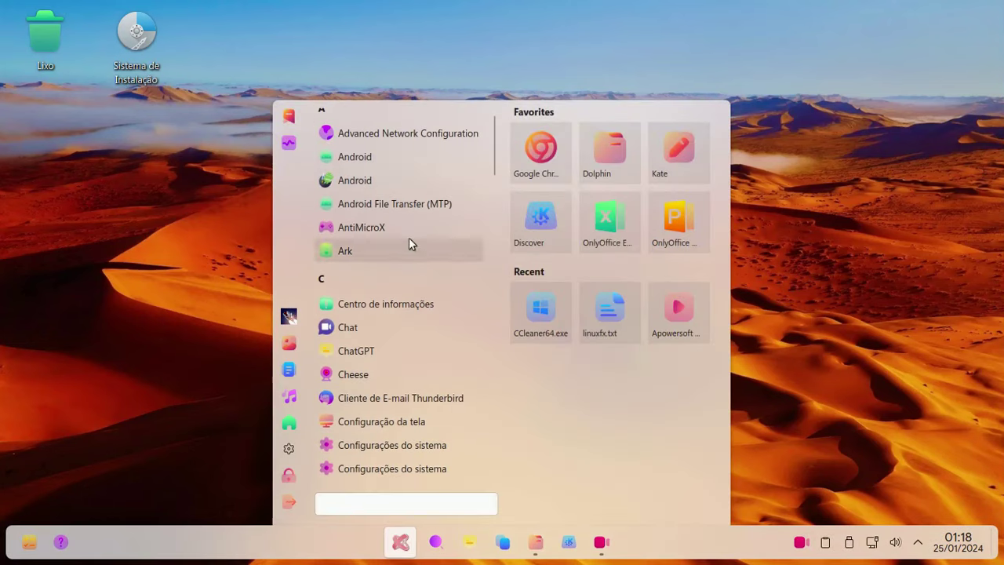
{"action": "scroll", "coordinate": [406, 285], "scroll_direction": "down", "scroll_amount": 2}
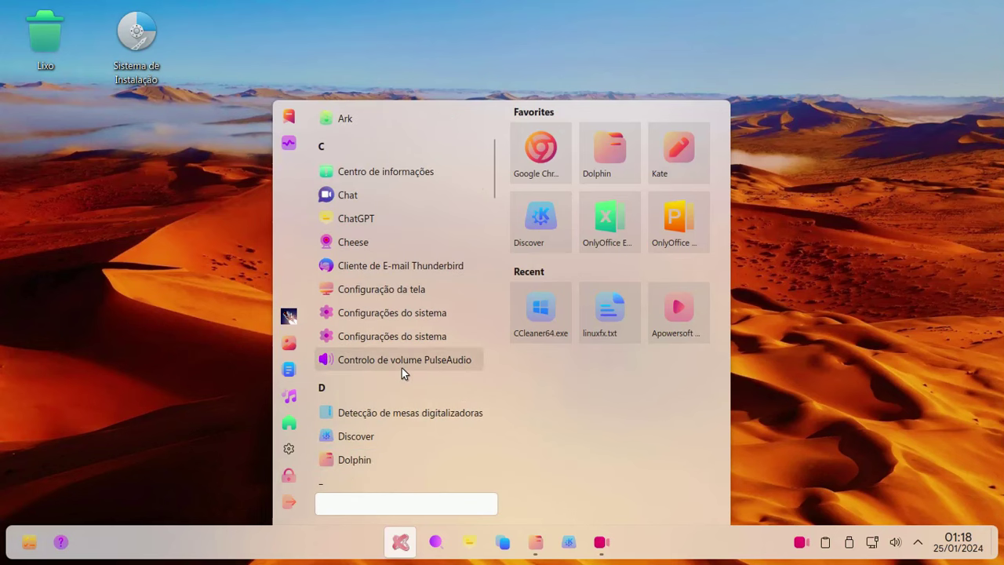
{"action": "scroll", "coordinate": [401, 368], "scroll_direction": "down", "scroll_amount": 3}
{"action": "scroll", "coordinate": [401, 368], "scroll_direction": "down", "scroll_amount": 5}
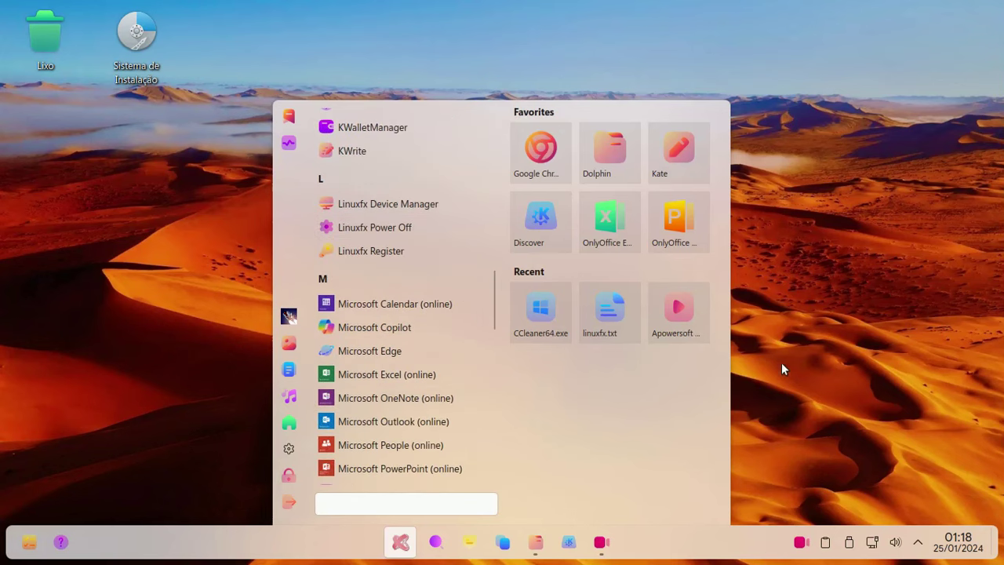
{"action": "left_click", "coordinate": [781, 363]}
Step: Replace the Menu X launcher with the alternative widget Menu Z and view its overview of open windows, closing it again
{"action": "right_click", "coordinate": [401, 546]}
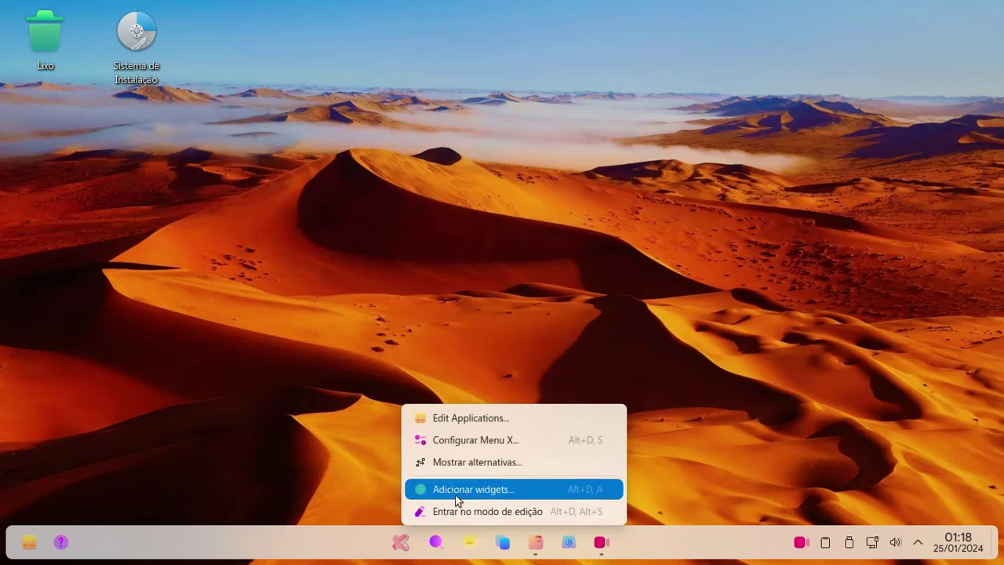
{"action": "left_click", "coordinate": [463, 466]}
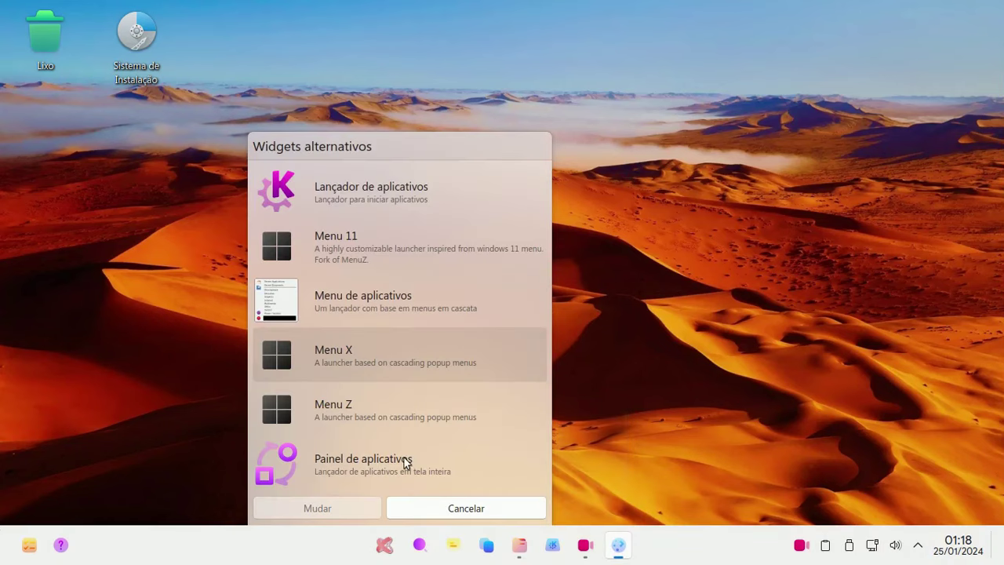
{"action": "left_click", "coordinate": [355, 405]}
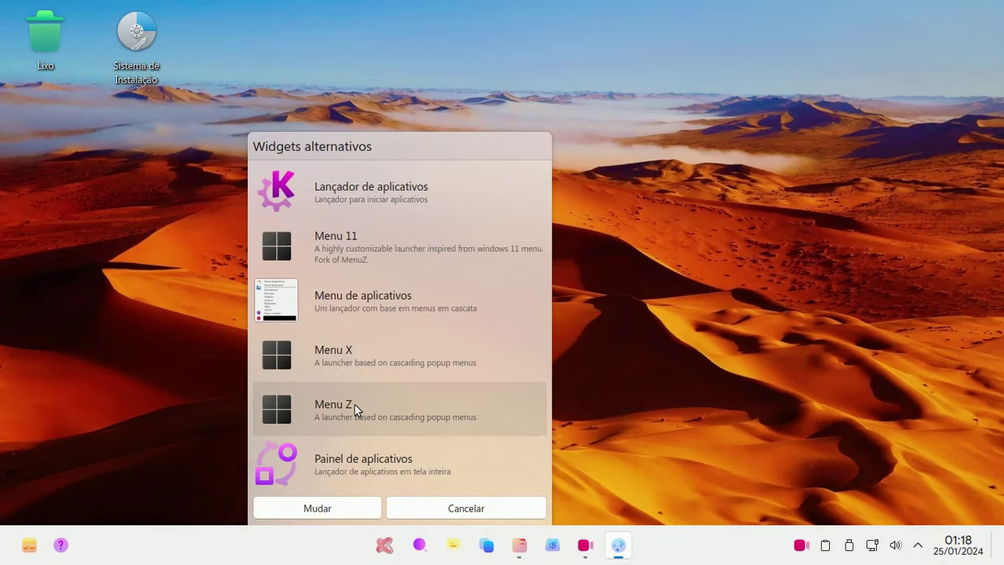
{"action": "left_click", "coordinate": [342, 508]}
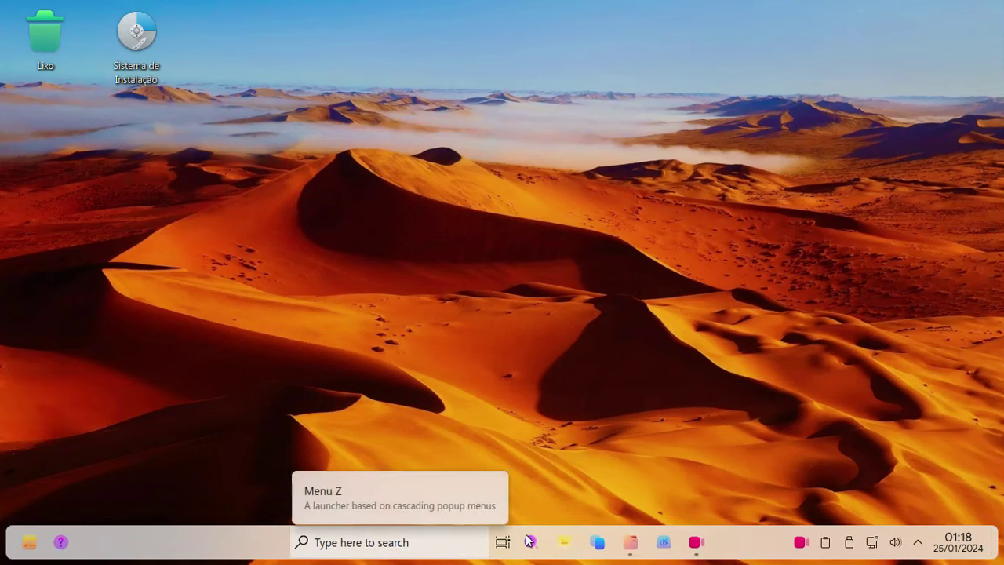
{"action": "left_click", "coordinate": [502, 545]}
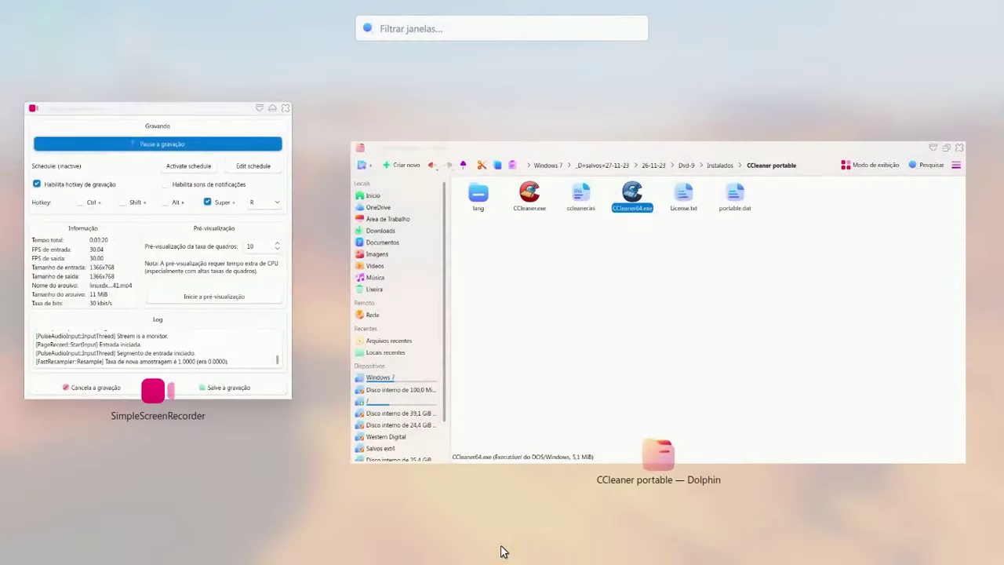
{"action": "left_click", "coordinate": [502, 545]}
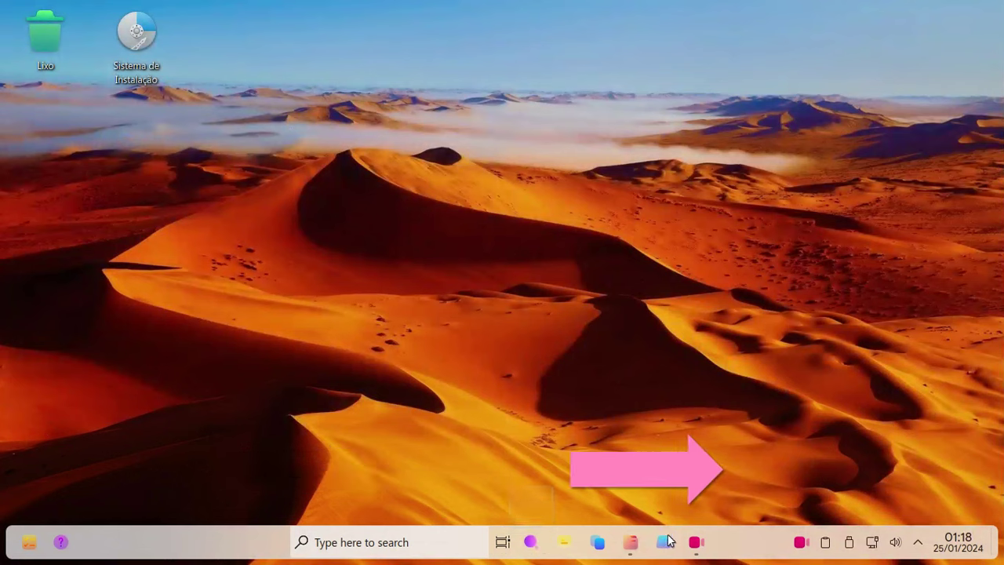
Step: Replace the Menu Z launcher with the alternative widget Menu 11 and open it to view the pinned and recommended applications
{"action": "right_click", "coordinate": [503, 543]}
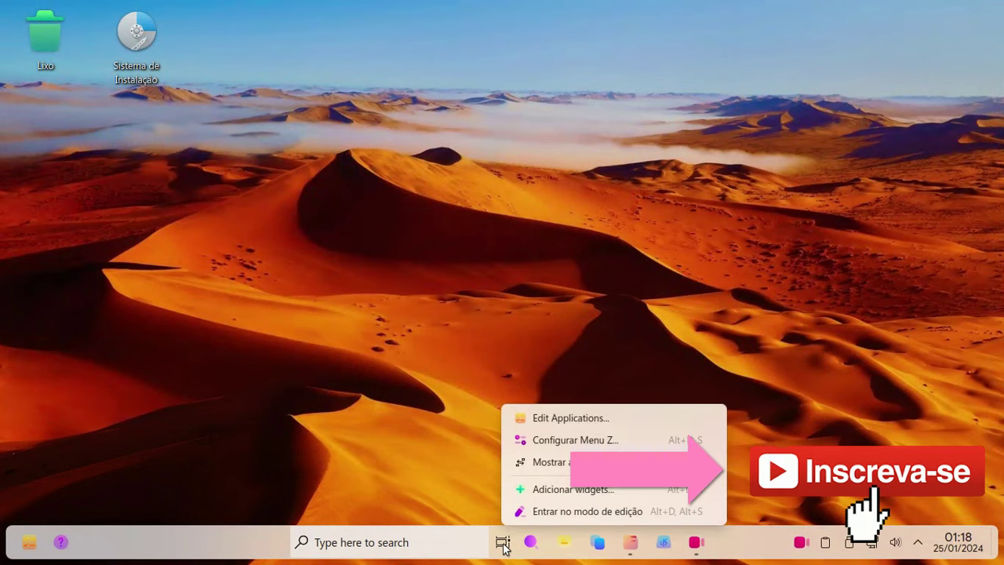
{"action": "left_click", "coordinate": [551, 462]}
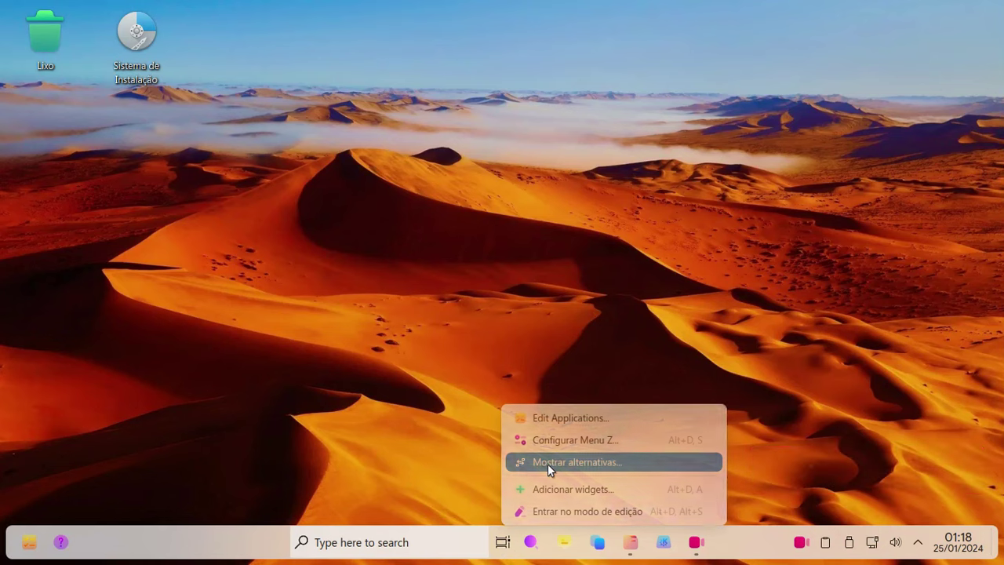
{"action": "left_click", "coordinate": [357, 229]}
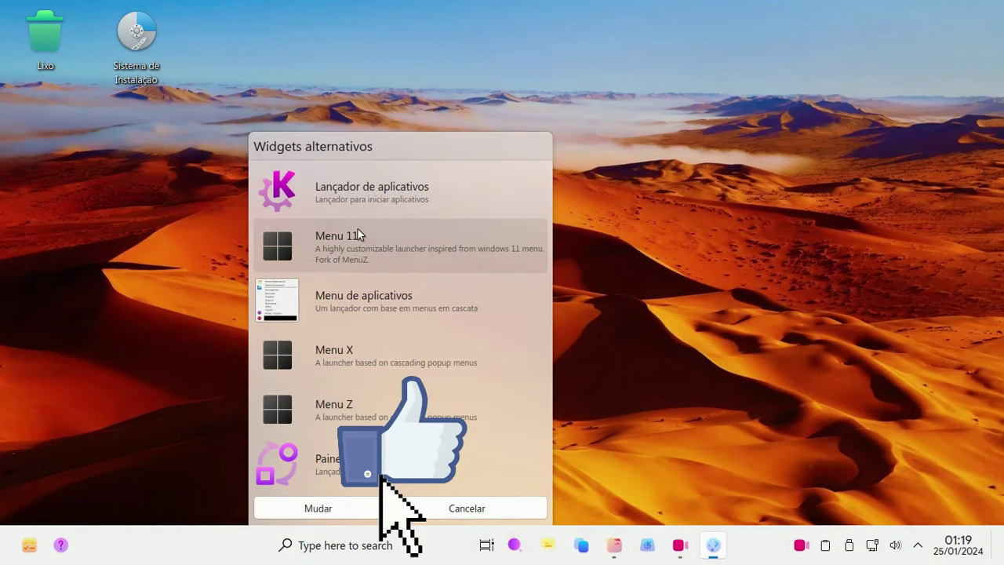
{"action": "left_click", "coordinate": [343, 511]}
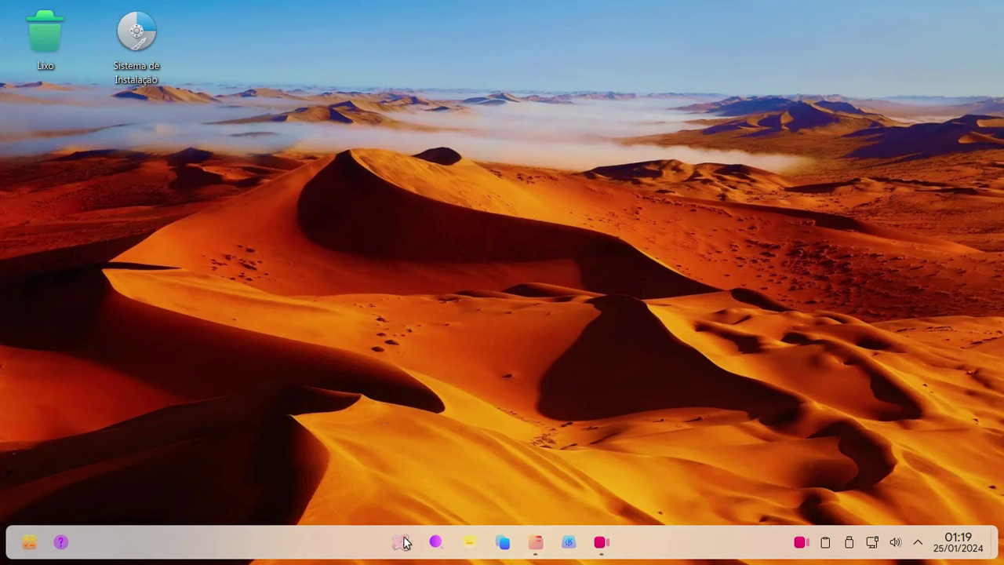
{"action": "left_click", "coordinate": [402, 543]}
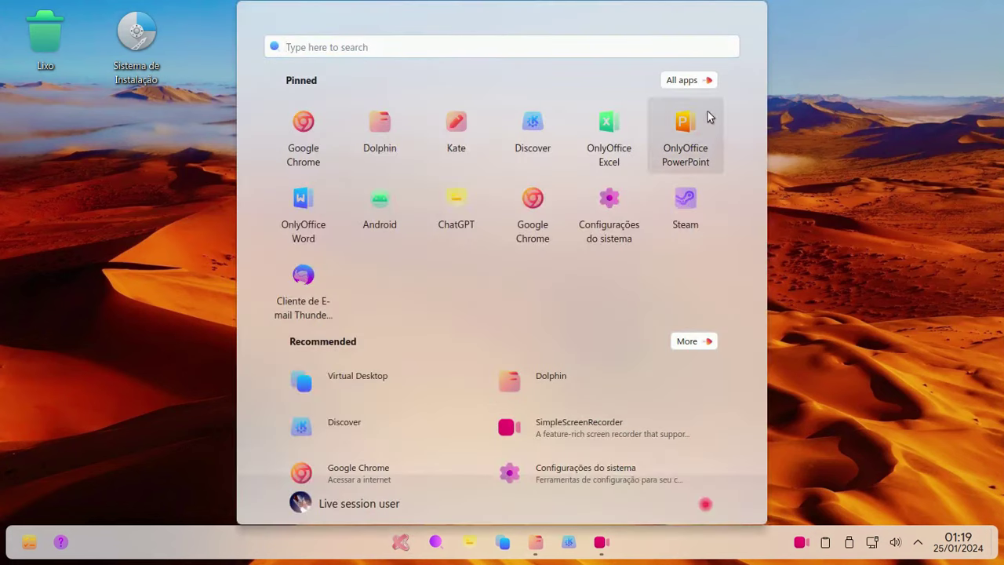
Step: Bring up the full application list of the Menu 11 launcher, then close the launcher
{"action": "left_click", "coordinate": [682, 82]}
{"action": "left_click", "coordinate": [886, 165]}
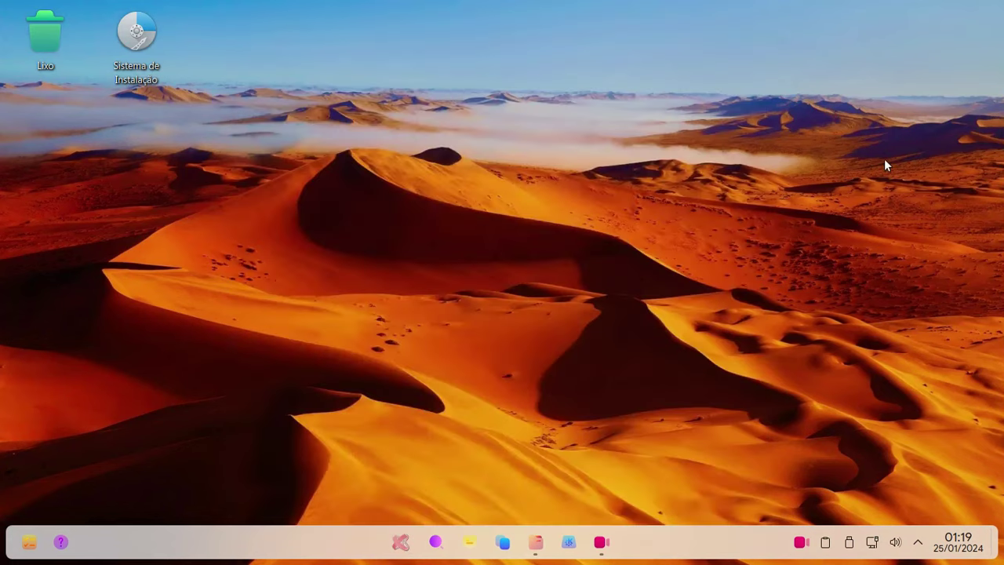
Step: Open the desktop wallpaper settings and look through the whole gallery of available images, then close the window without changing the wallpaper
{"action": "right_click", "coordinate": [451, 94]}
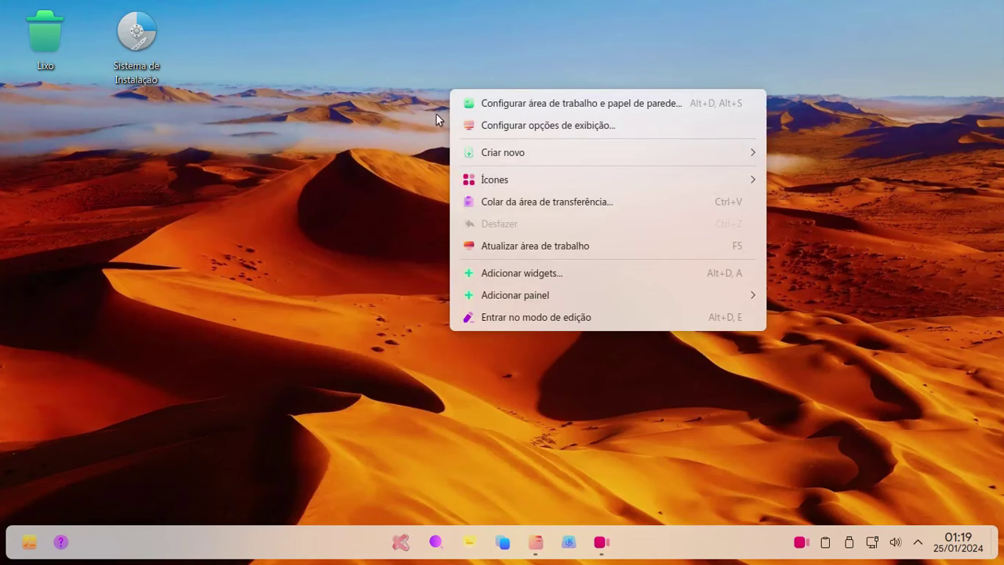
{"action": "left_click", "coordinate": [532, 103]}
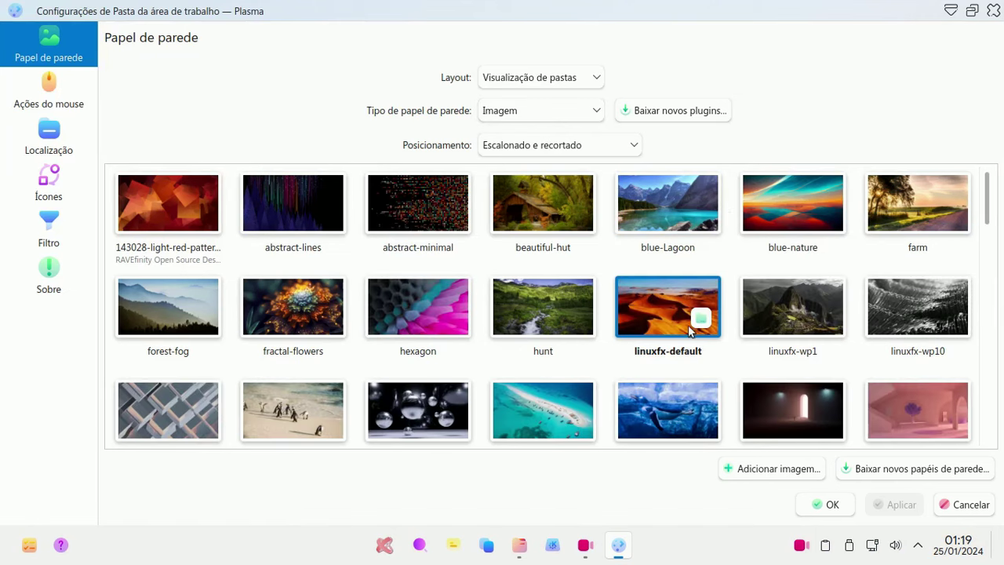
{"action": "scroll", "coordinate": [929, 324], "scroll_direction": "down", "scroll_amount": 4}
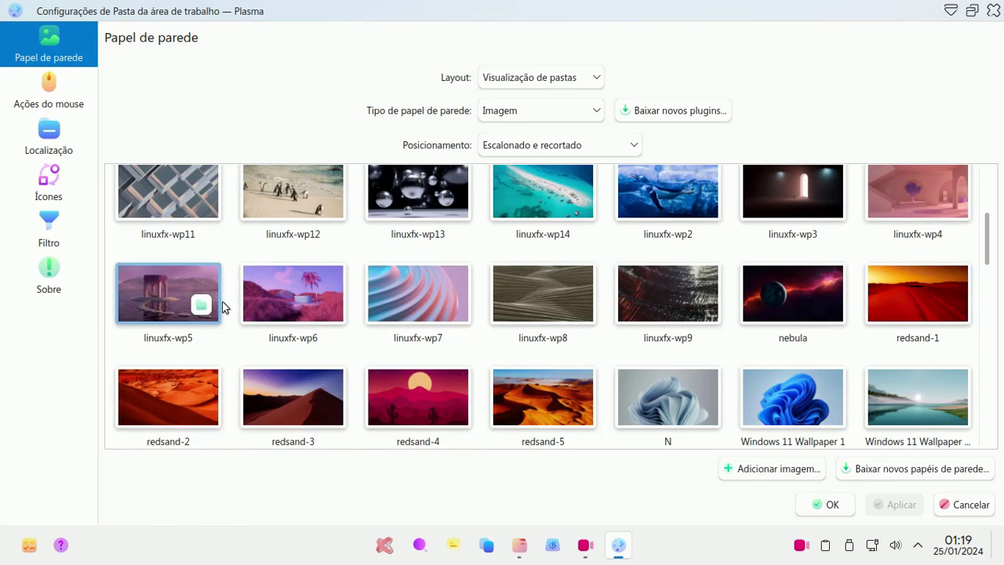
{"action": "scroll", "coordinate": [305, 303], "scroll_direction": "down", "scroll_amount": 4}
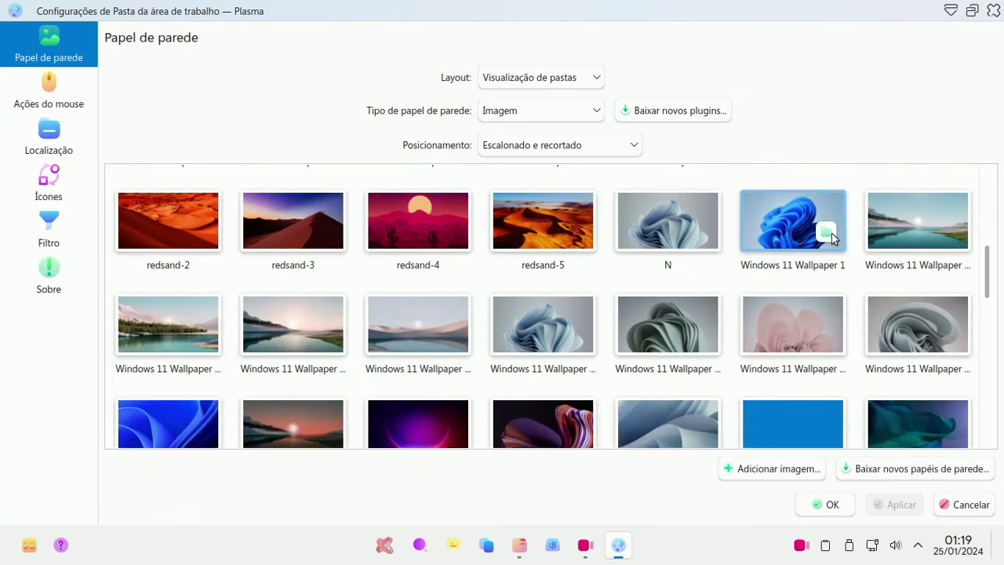
{"action": "scroll", "coordinate": [795, 268], "scroll_direction": "down", "scroll_amount": 10}
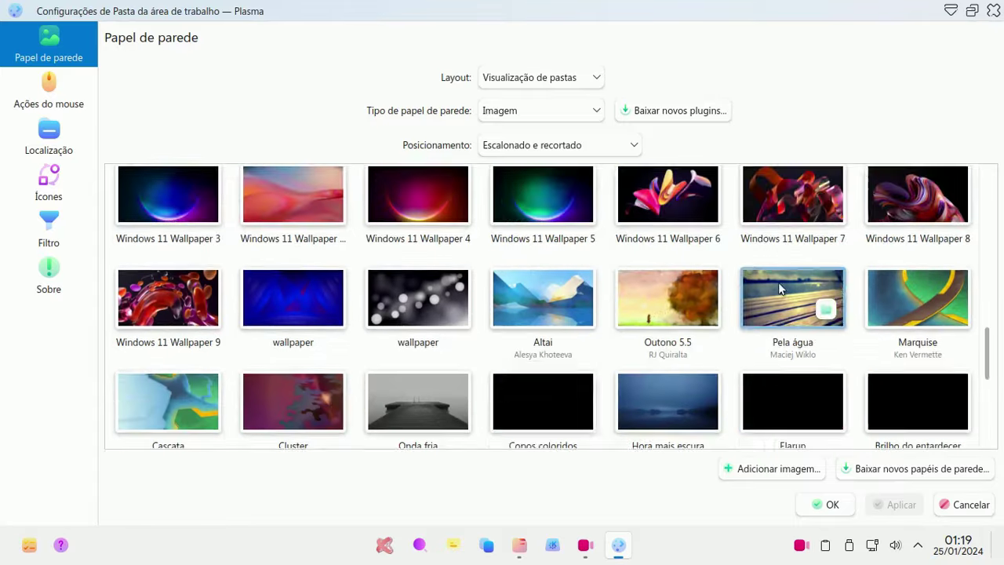
{"action": "scroll", "coordinate": [779, 289], "scroll_direction": "down", "scroll_amount": 4}
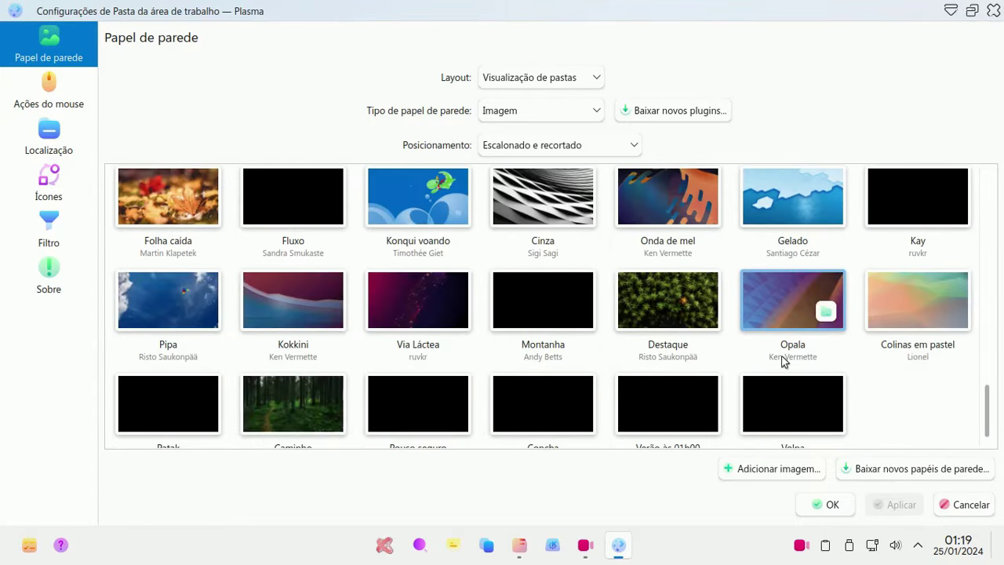
{"action": "scroll", "coordinate": [782, 361], "scroll_direction": "down", "scroll_amount": 1}
{"action": "left_click", "coordinate": [993, 10]}
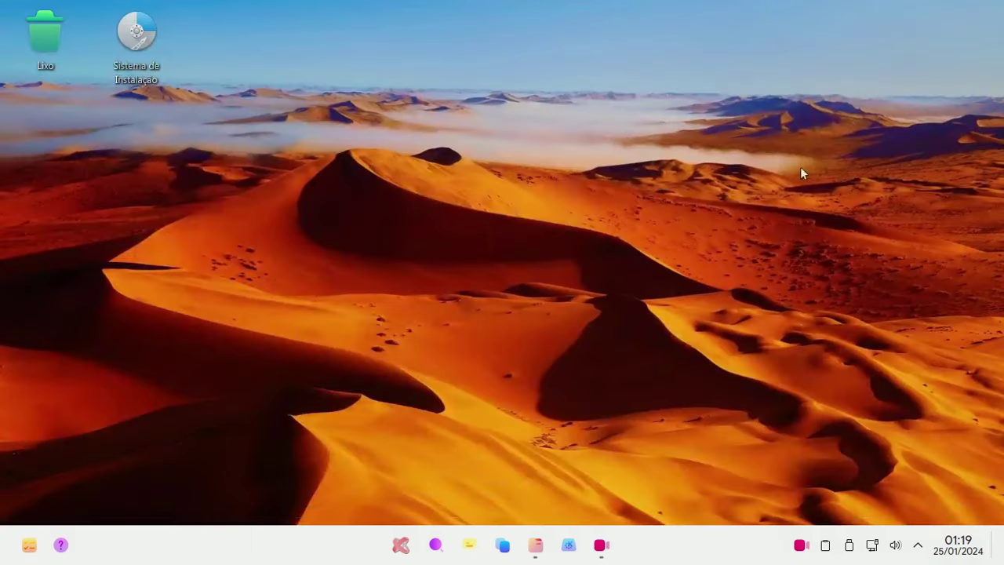
Step: Search the Menu 11 launcher for "confi" and open Configurações do sistema
{"action": "left_click", "coordinate": [402, 542]}
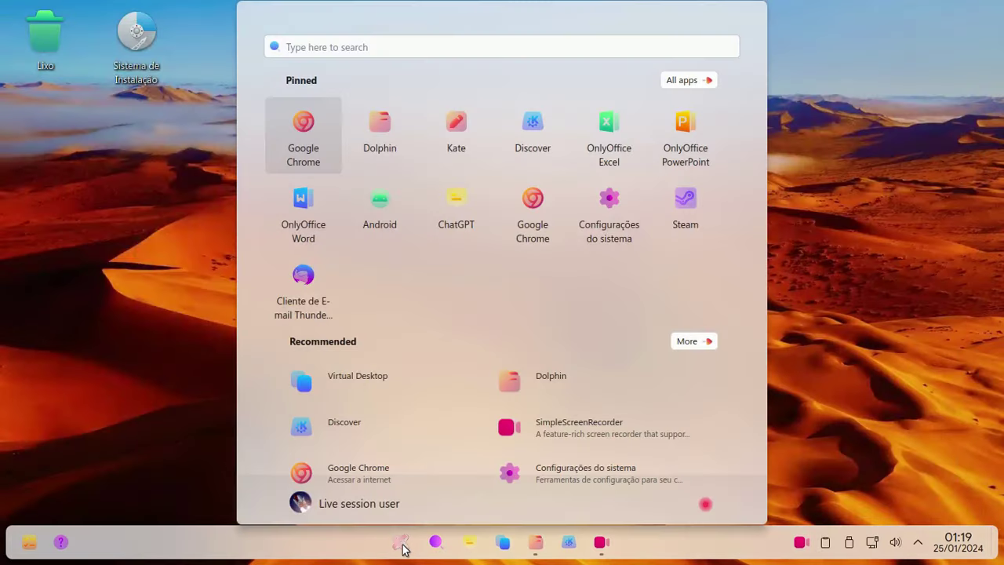
{"action": "left_click", "coordinate": [428, 44]}
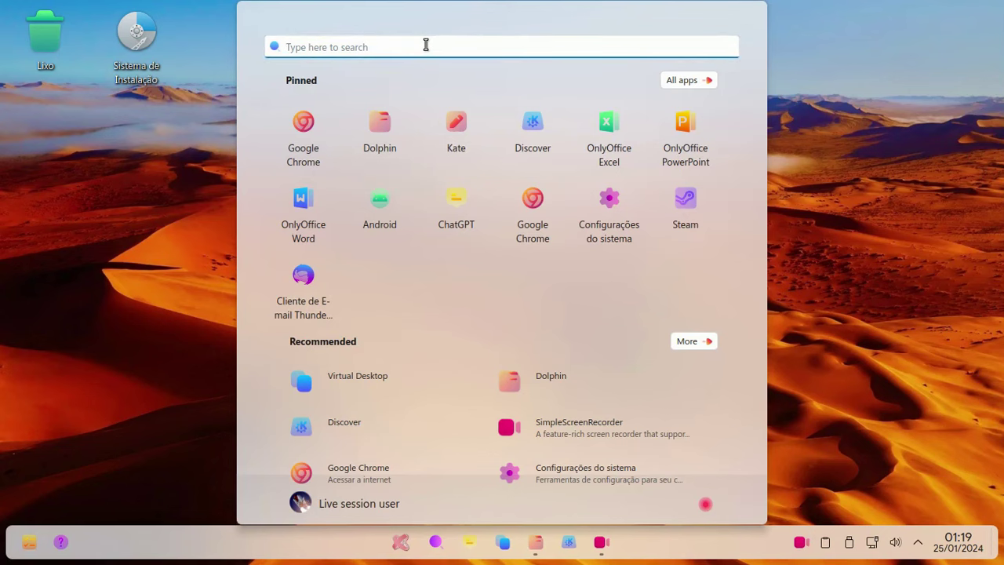
{"action": "type", "text": "cond"}
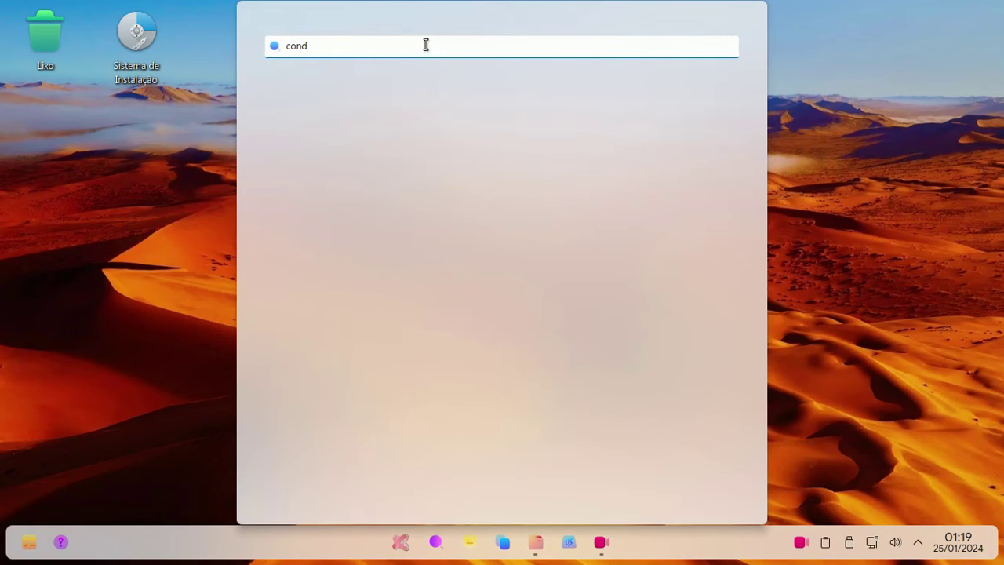
{"action": "key", "text": "BackSpace"}
{"action": "key", "text": "BackSpace"}
{"action": "type", "text": "nfi"}
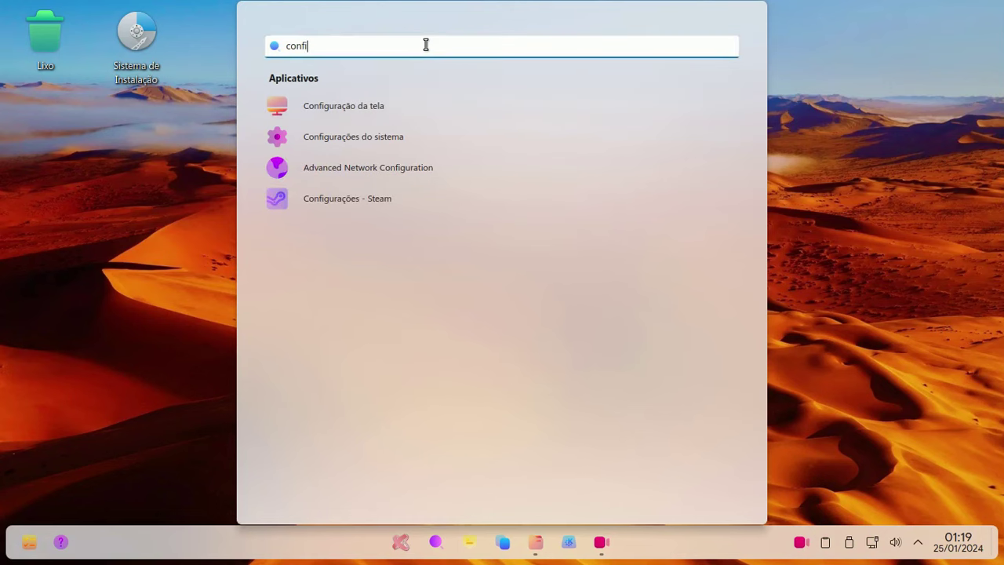
{"action": "left_click", "coordinate": [373, 142]}
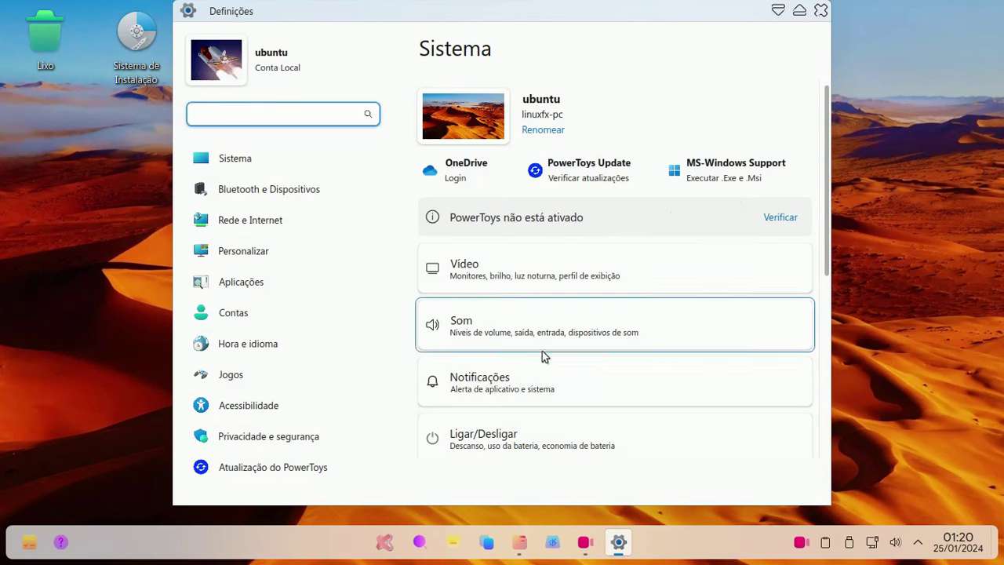
Step: Search the Menu 11 launcher for the Edge browser, then close the launcher without opening anything
{"action": "left_click", "coordinate": [384, 541]}
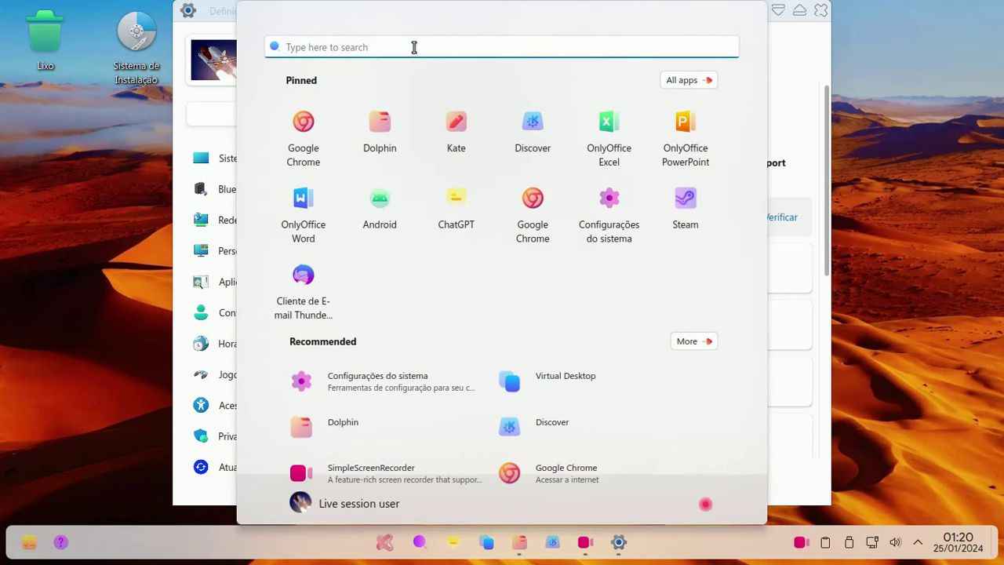
{"action": "type", "text": "ed"}
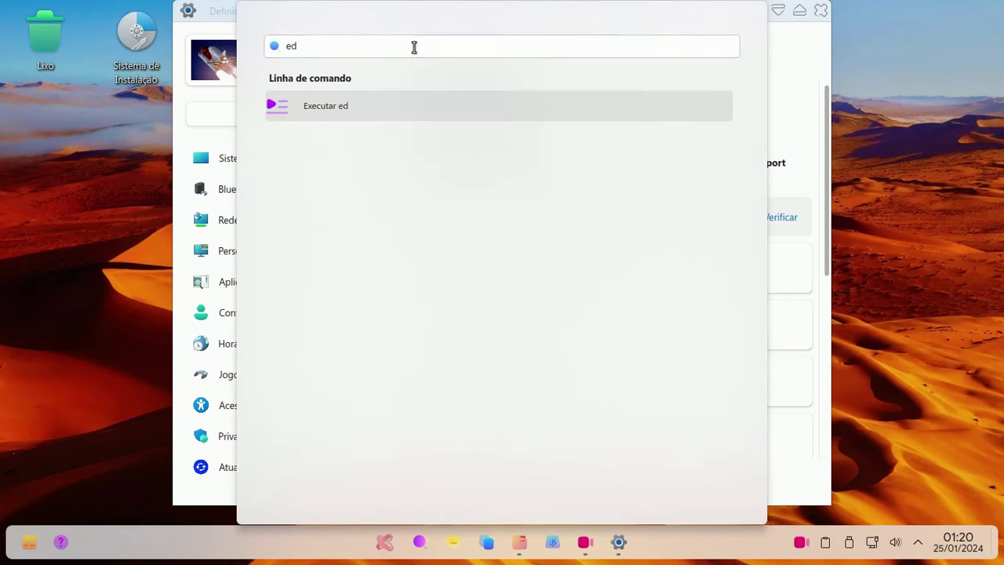
{"action": "type", "text": "g"}
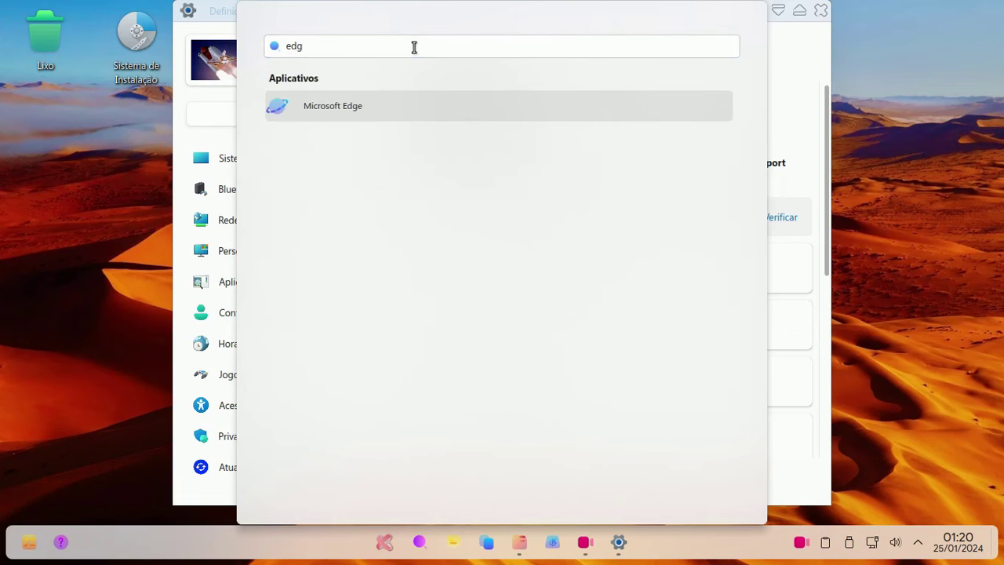
{"action": "type", "text": "ie"}
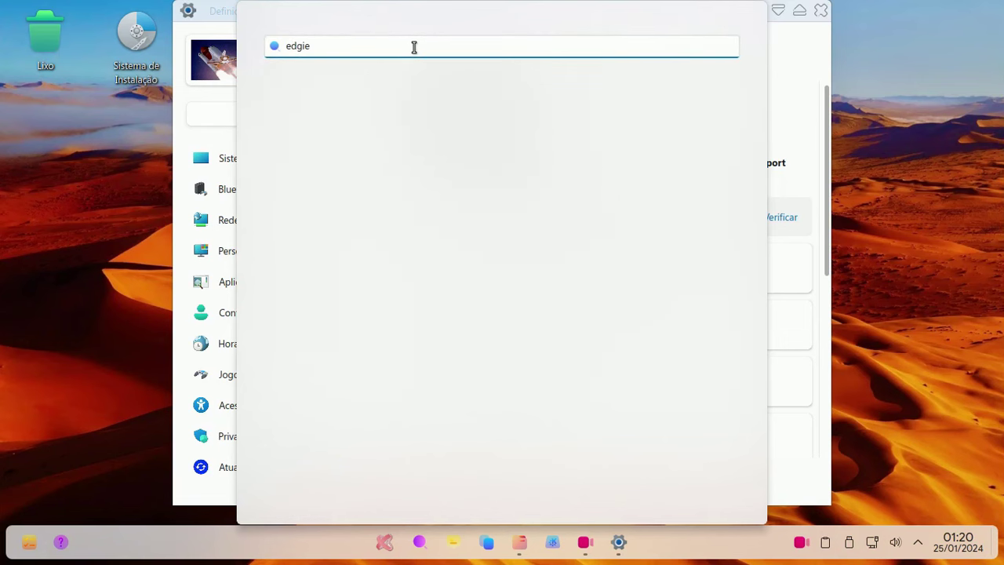
{"action": "left_click", "coordinate": [784, 76]}
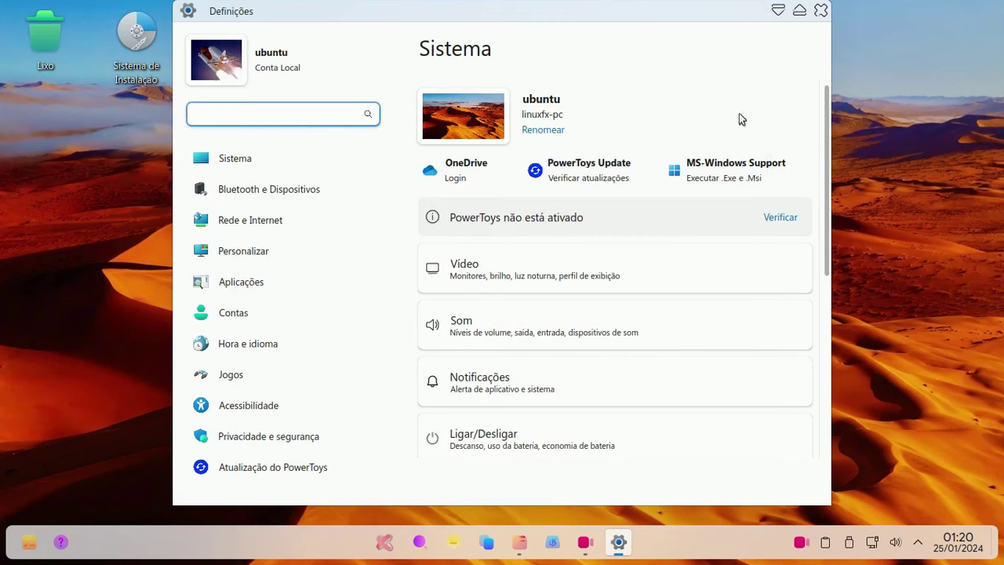
Step: View the Sistema, Bluetooth e Dispositivos and Rede e Internet categories in the settings window
{"action": "left_click", "coordinate": [251, 160]}
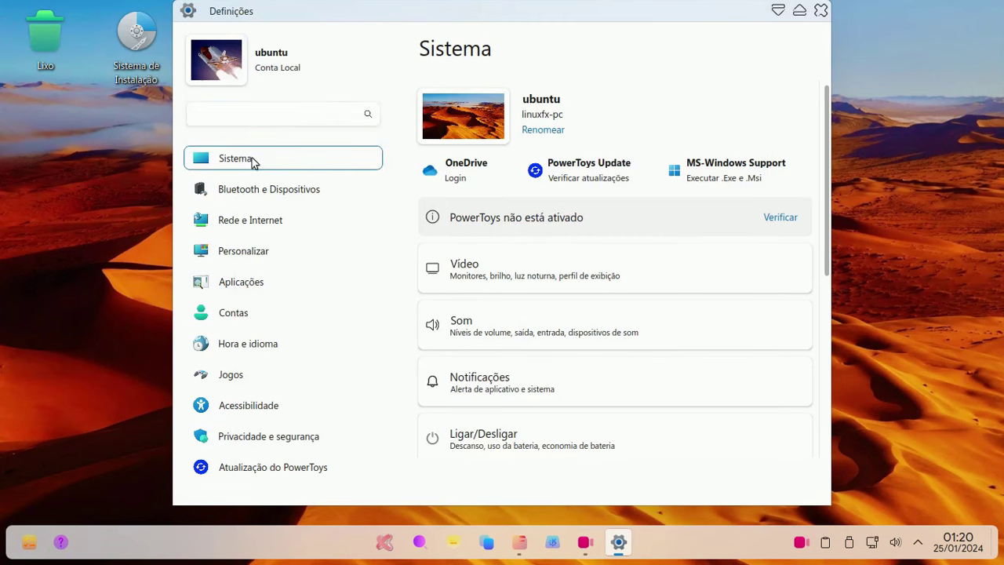
{"action": "left_click", "coordinate": [267, 191]}
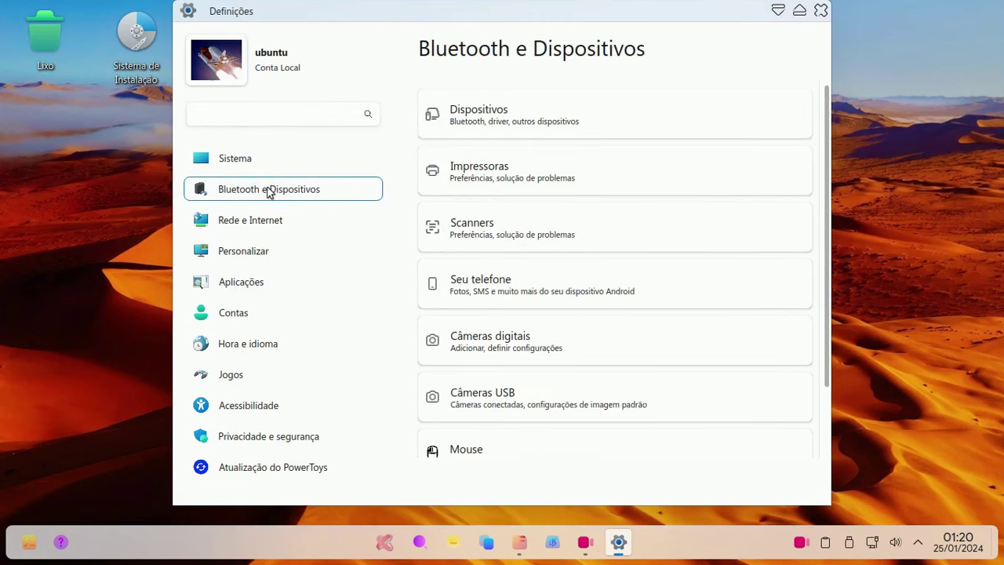
{"action": "left_click", "coordinate": [272, 223]}
Step: Apply the fully dark theme from the Personalizar settings, and close the screen lock module after viewing it
{"action": "left_click", "coordinate": [270, 253]}
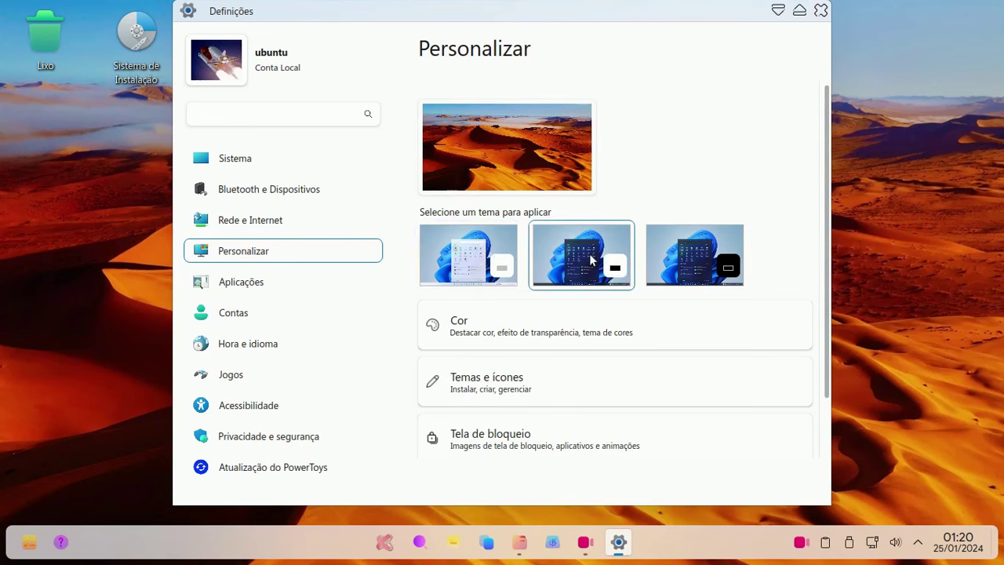
{"action": "left_click", "coordinate": [656, 254]}
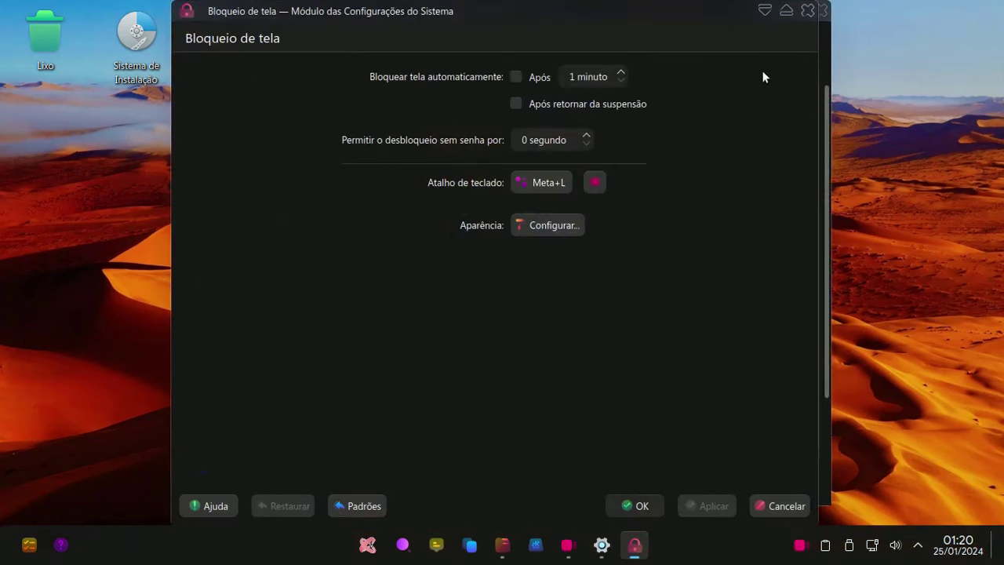
{"action": "left_click", "coordinate": [812, 11]}
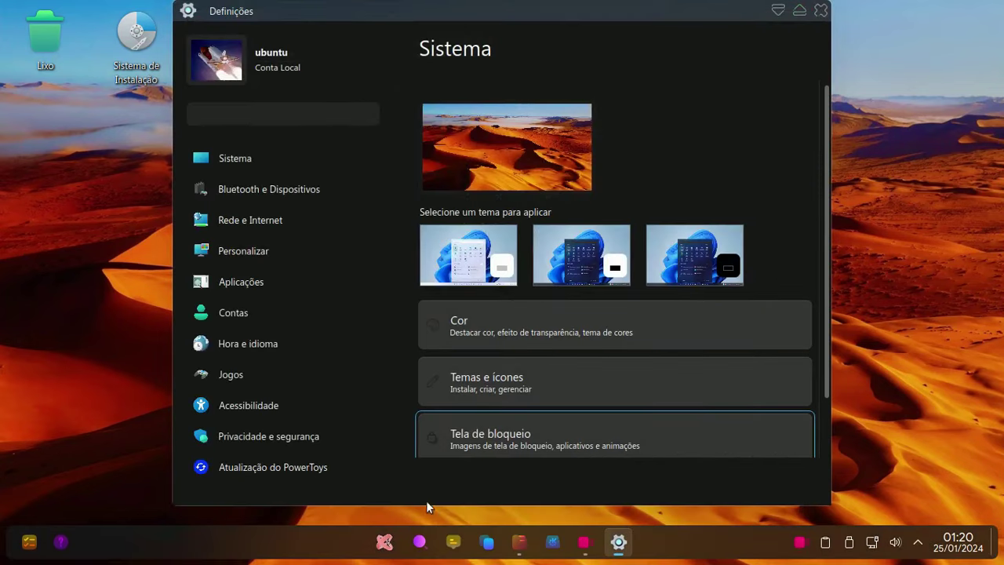
Step: Check the dark theme in the Dolphin file manager and its Início folder, then close Dolphin and the settings window
{"action": "left_click", "coordinate": [519, 541]}
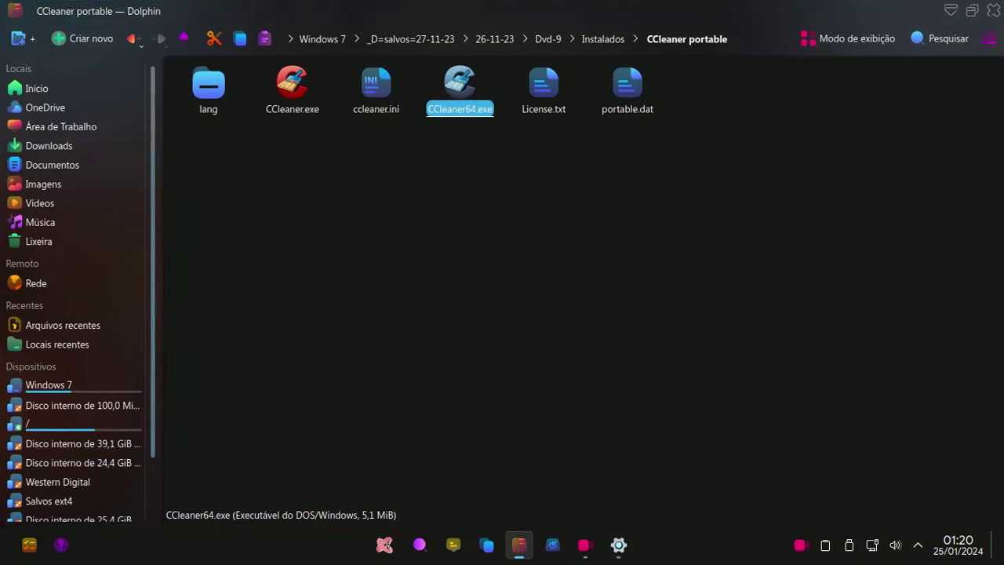
{"action": "left_click", "coordinate": [36, 88]}
{"action": "left_click", "coordinate": [993, 10]}
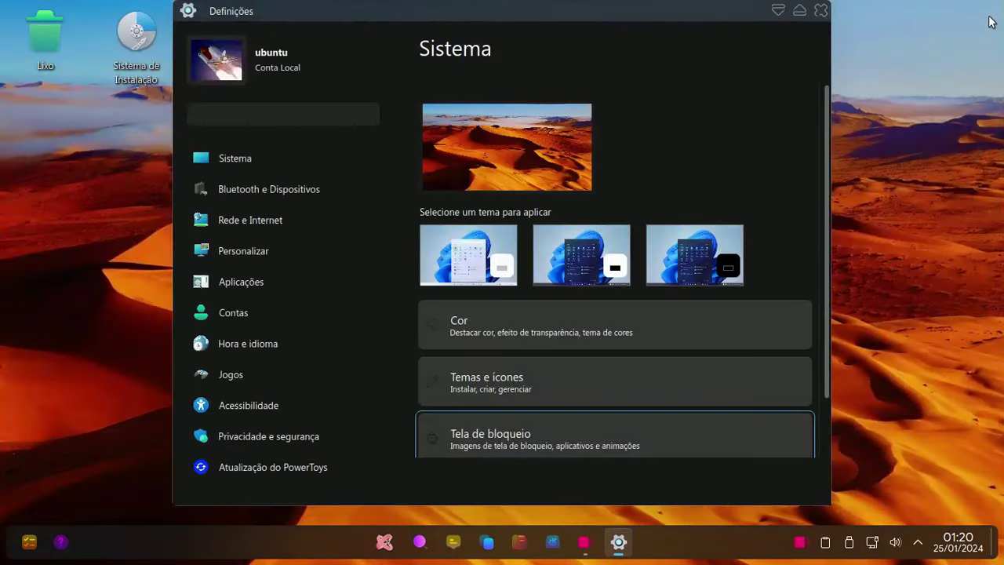
{"action": "left_click", "coordinate": [821, 11]}
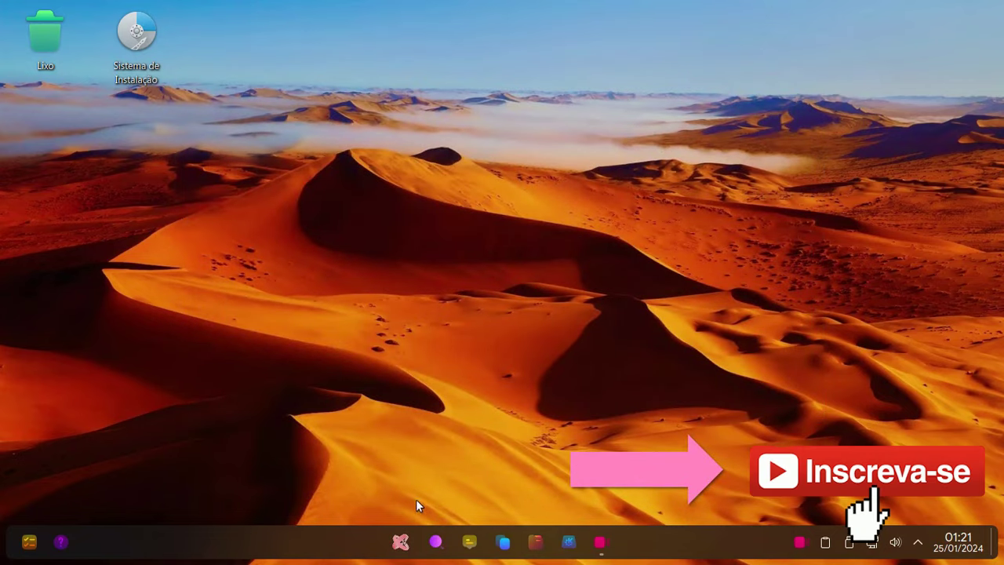
Step: View the Menu 11 launcher in the dark theme, including its expanded list of recommended applications, then close it
{"action": "key", "text": "super"}
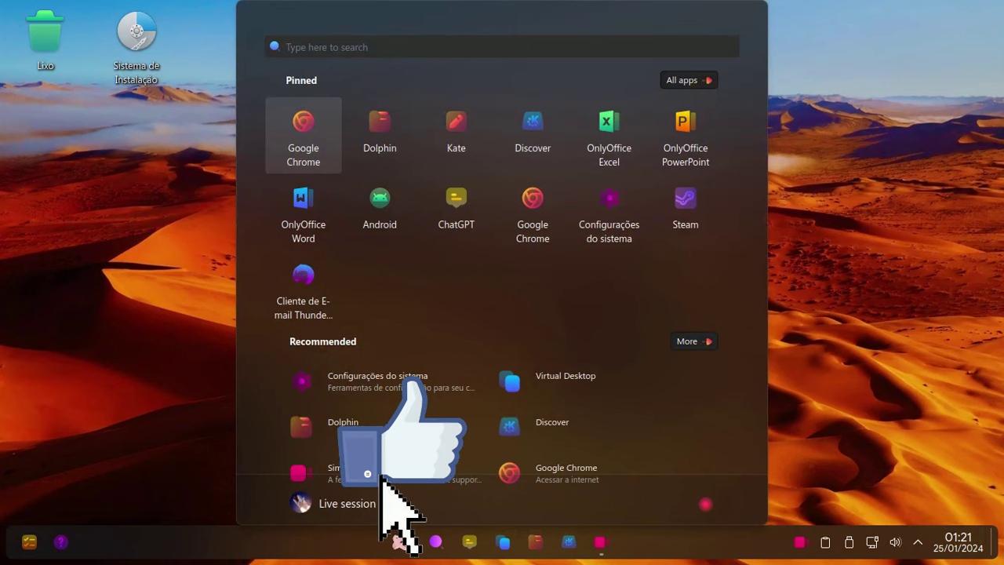
{"action": "key", "text": "super"}
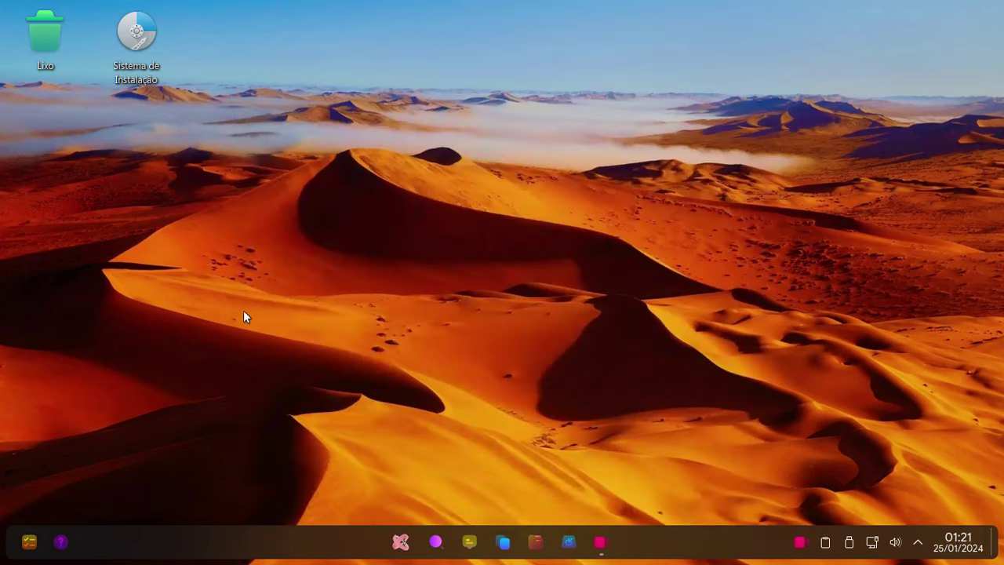
{"action": "key", "text": "super"}
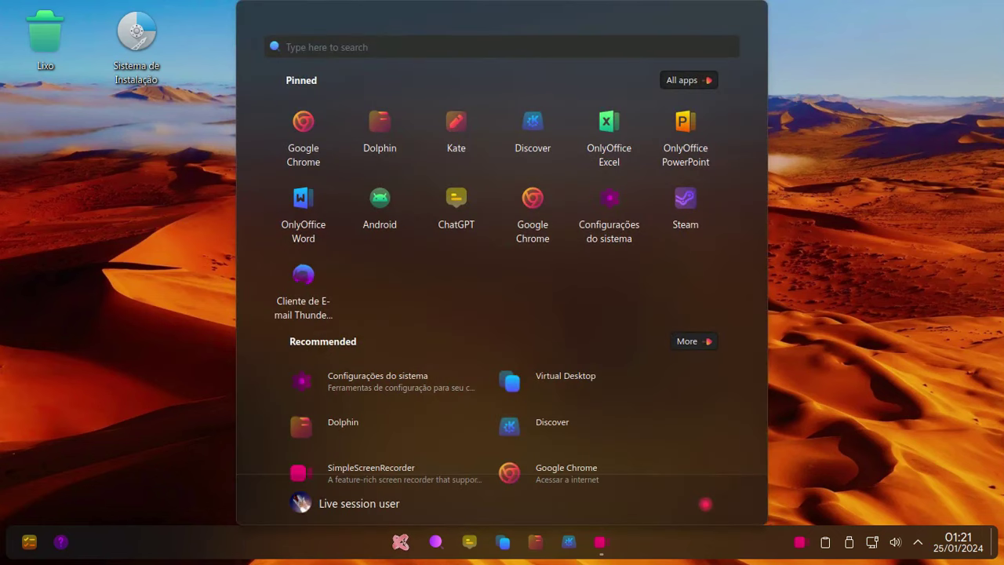
{"action": "left_click", "coordinate": [698, 342]}
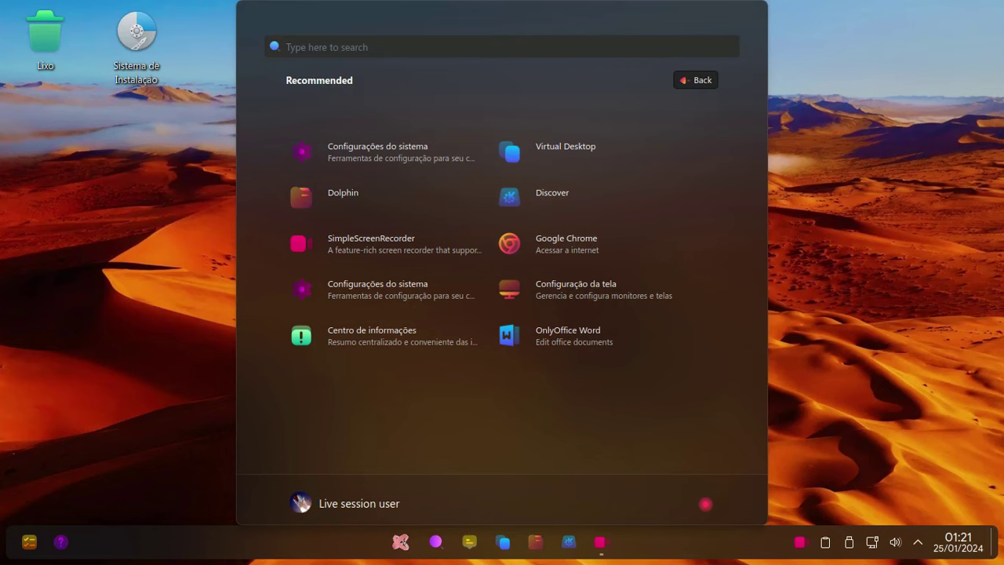
{"action": "left_click", "coordinate": [146, 263]}
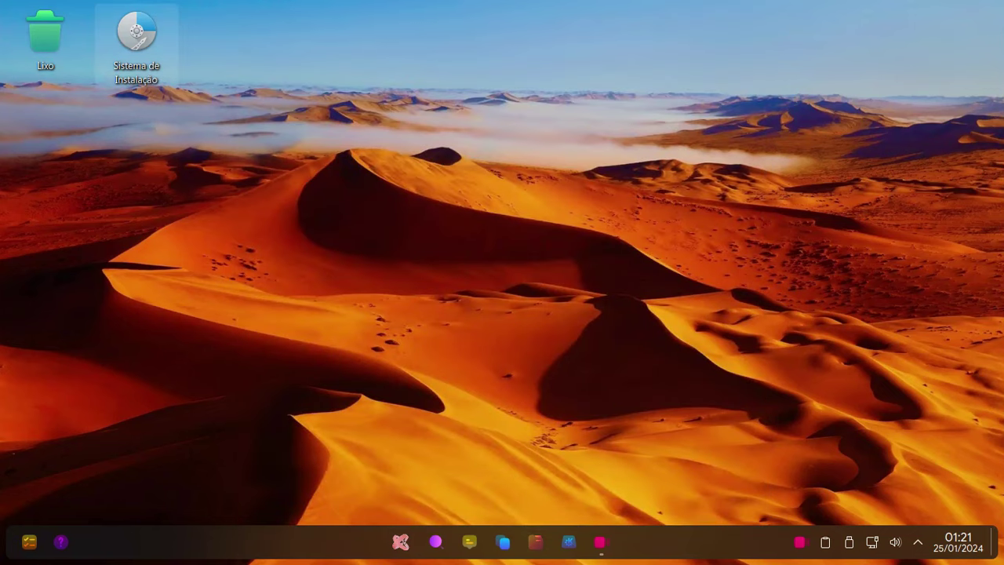
Step: Launch the Linuxfx installer from the desktop, move its window aside, and advance to the keyboard page with the offered language and location
{"action": "right_click", "coordinate": [141, 45]}
{"action": "left_click", "coordinate": [323, 207]}
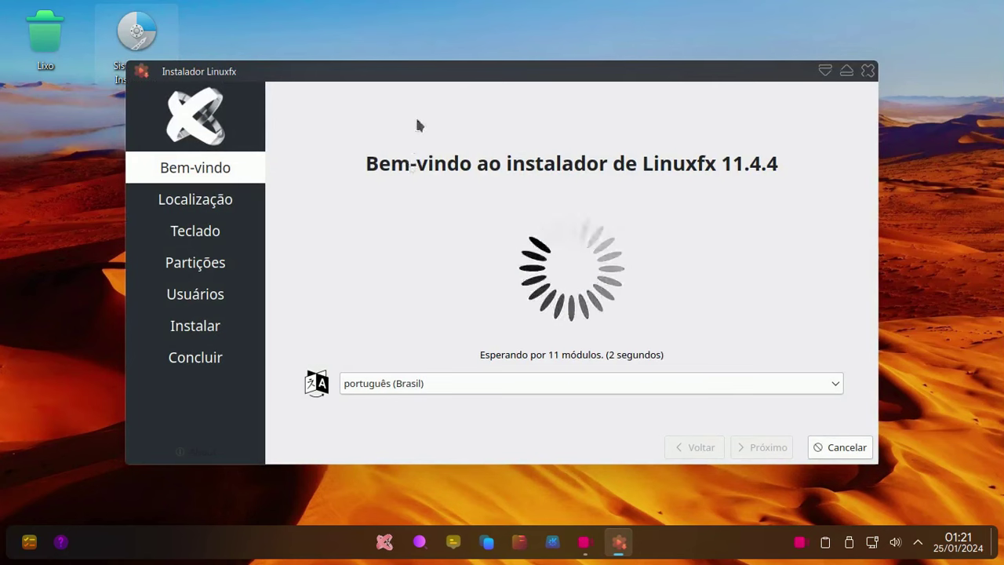
{"action": "left_click_drag", "start_coordinate": [444, 73], "coordinate": [325, 121]}
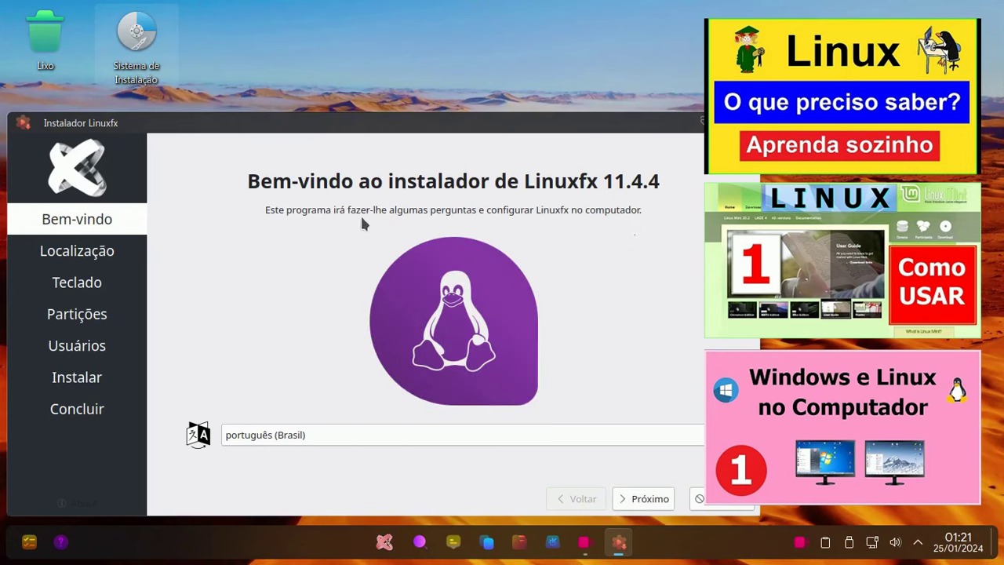
{"action": "left_click", "coordinate": [648, 499]}
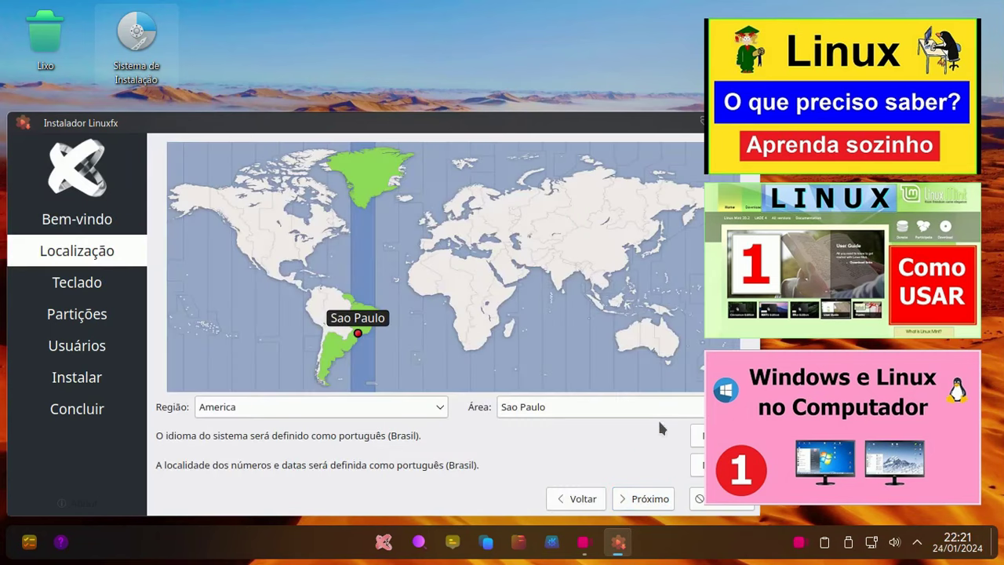
{"action": "left_click", "coordinate": [651, 499]}
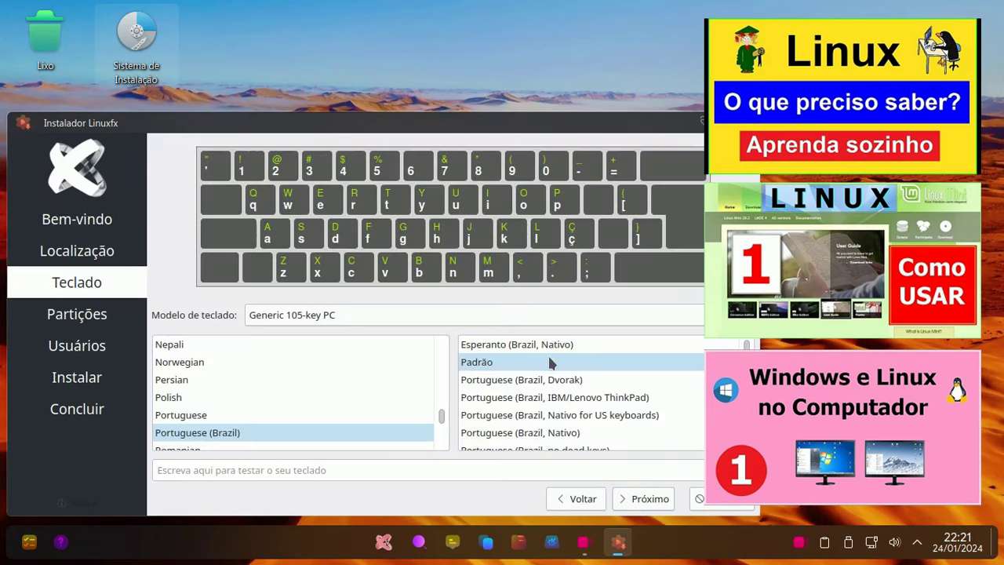
Step: Test the Portuguese (Brazil) keyboard layout by entering ç in the test field, and advance the installer to the partitions page
{"action": "left_click", "coordinate": [555, 471]}
{"action": "type", "text": "çççç"}
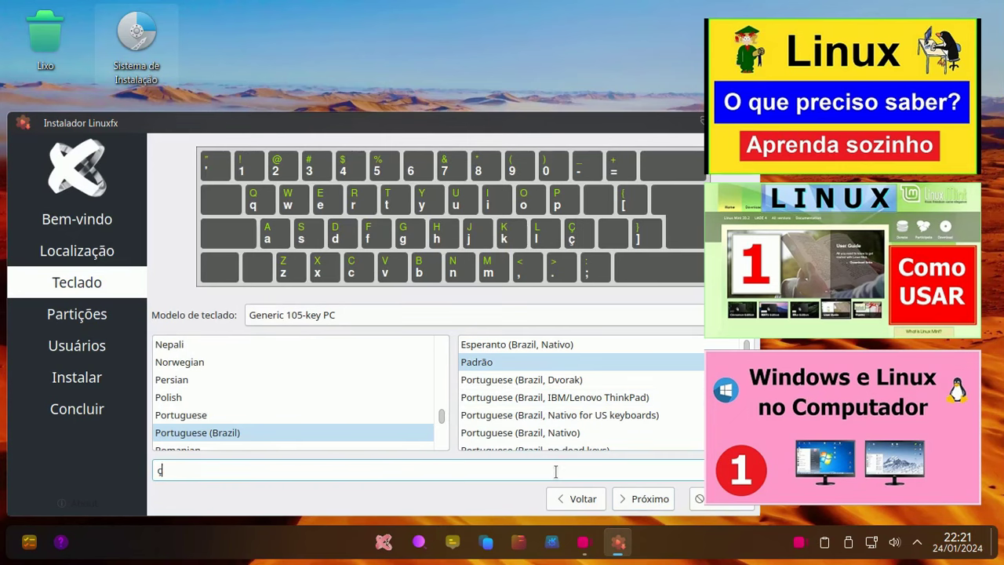
{"action": "left_click", "coordinate": [650, 499]}
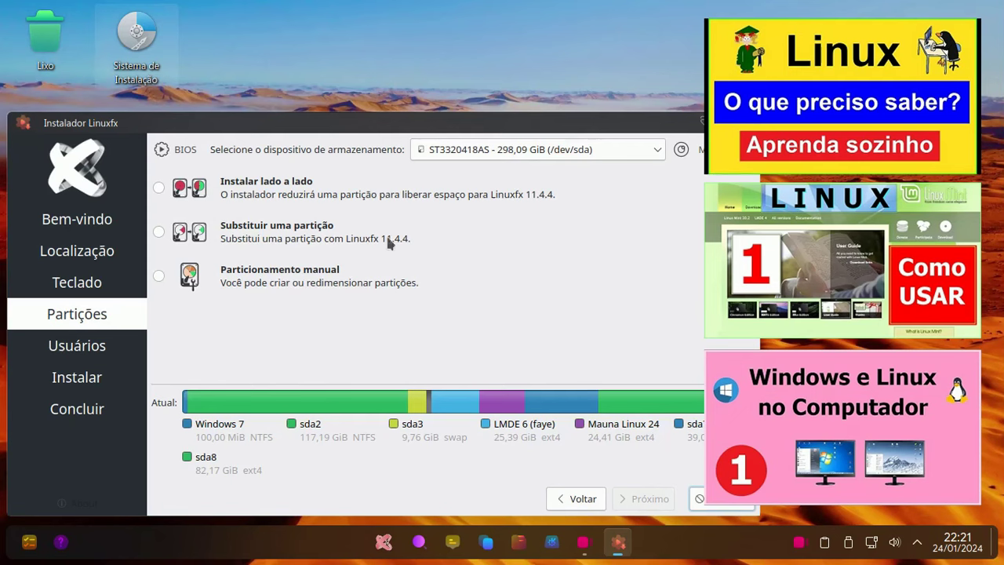
Step: Check the installation options offered for the WDC WD10EURX disk (/dev/sdb), and return to the ST3320418AS disk (/dev/sda)
{"action": "left_click", "coordinate": [657, 152]}
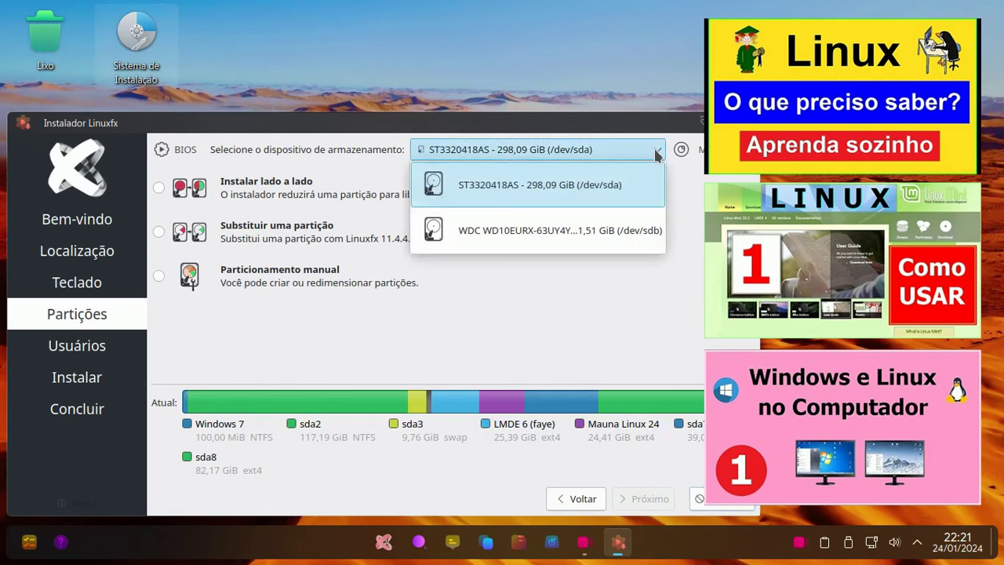
{"action": "left_click", "coordinate": [603, 224]}
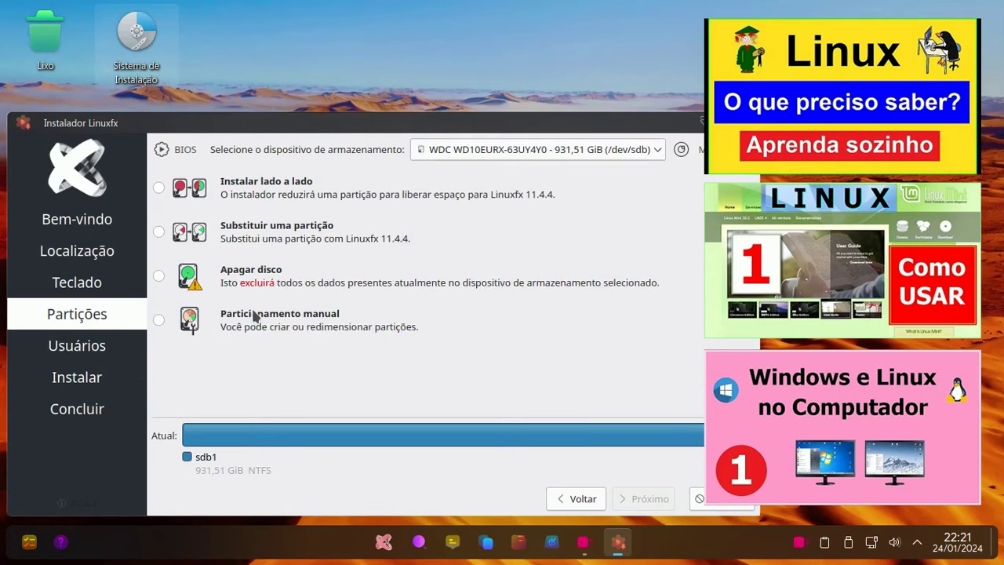
{"action": "left_click", "coordinate": [658, 147]}
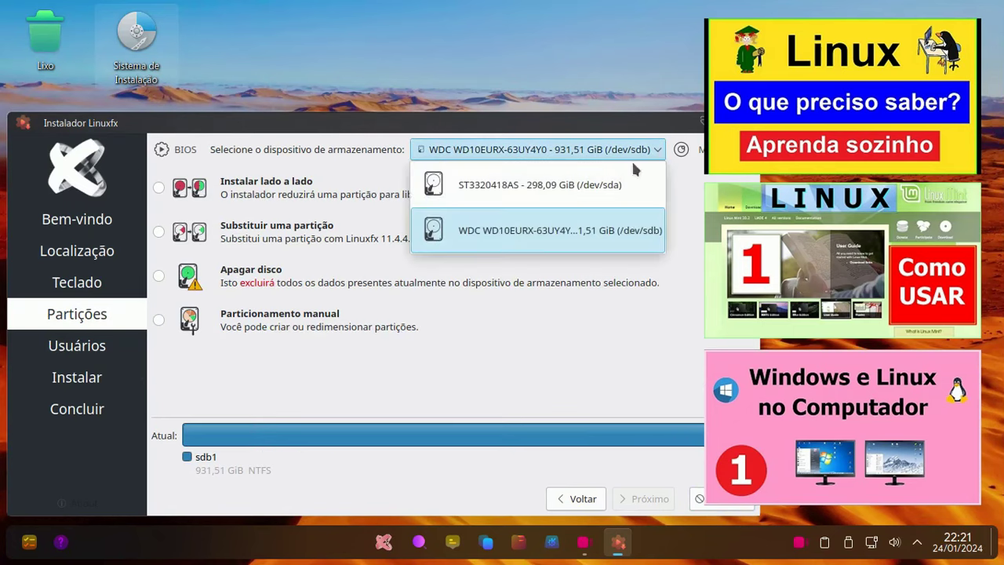
{"action": "left_click", "coordinate": [609, 182]}
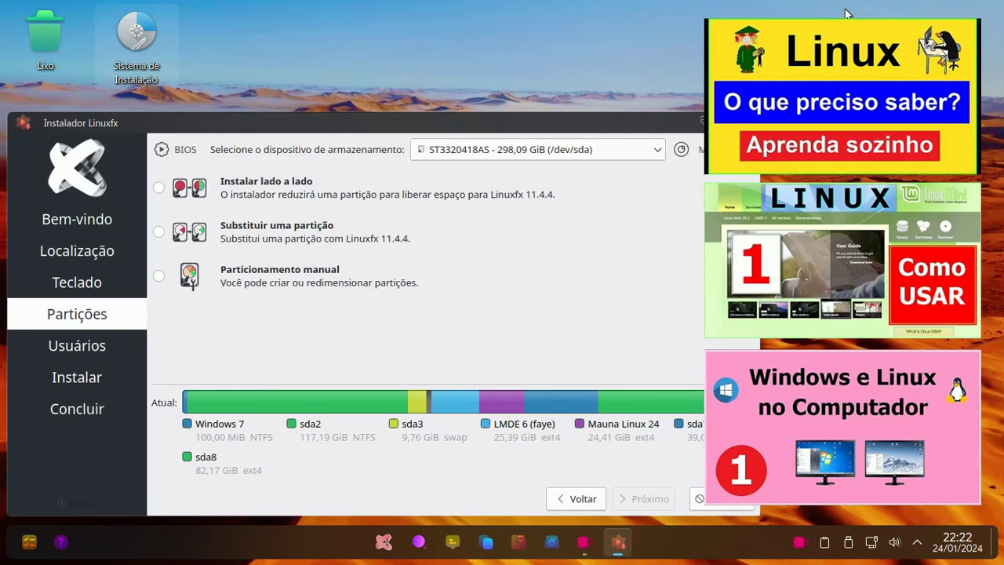
Step: Choose manual partitioning for the ST3320418AS disk and examine its partition list, highlighting /dev/sda3, /dev/sda7 and /dev/sda5
{"action": "left_click", "coordinate": [159, 276]}
{"action": "left_click", "coordinate": [648, 498]}
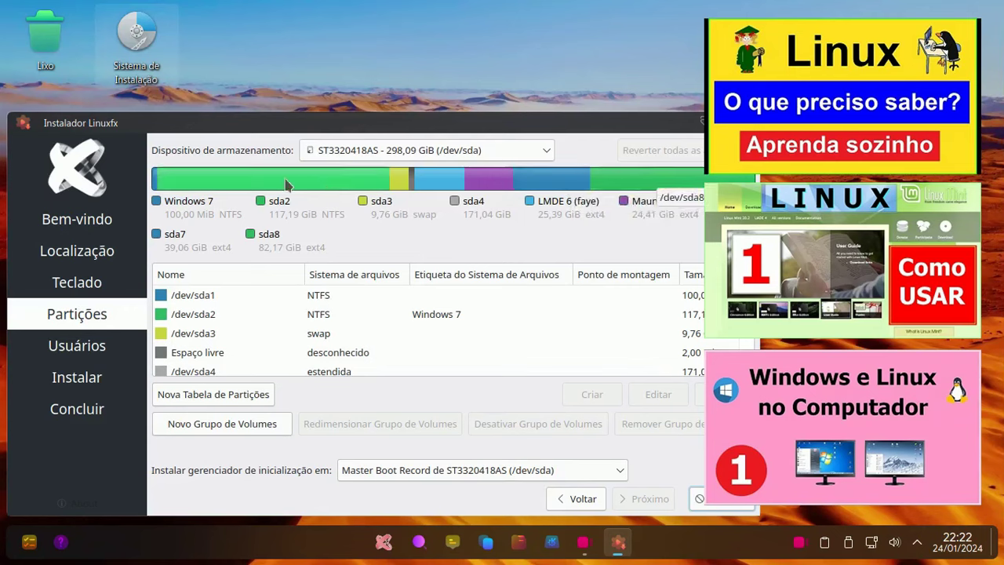
{"action": "left_click", "coordinate": [333, 337]}
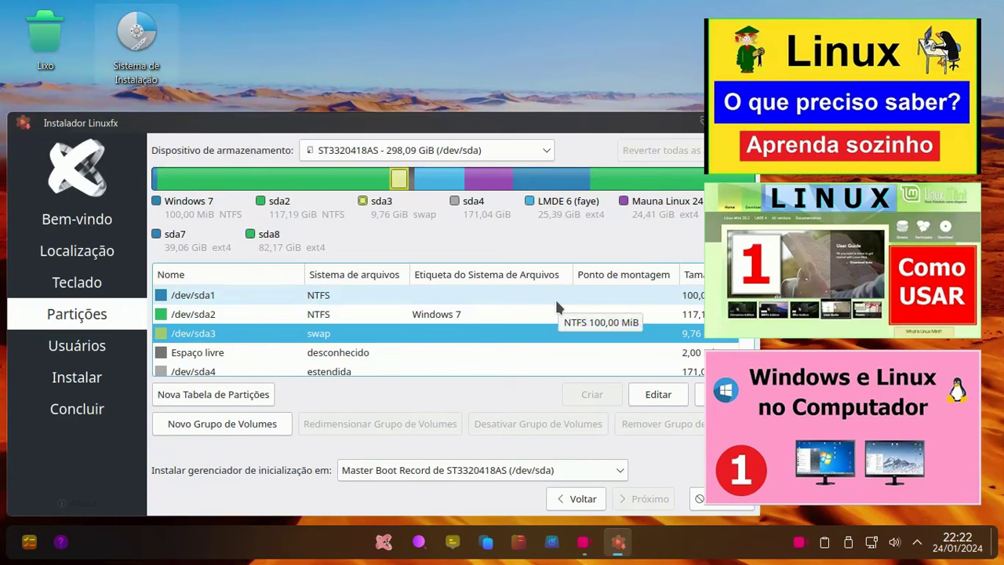
{"action": "scroll", "coordinate": [556, 303], "scroll_direction": "down", "scroll_amount": 2}
{"action": "scroll", "coordinate": [556, 303], "scroll_direction": "up", "scroll_amount": 1}
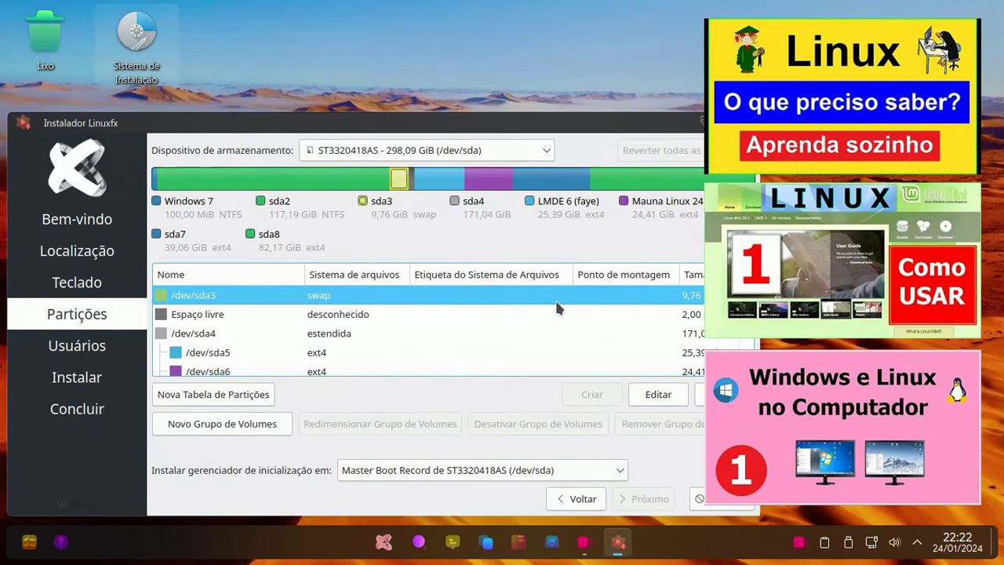
{"action": "scroll", "coordinate": [556, 302], "scroll_direction": "down", "scroll_amount": 1}
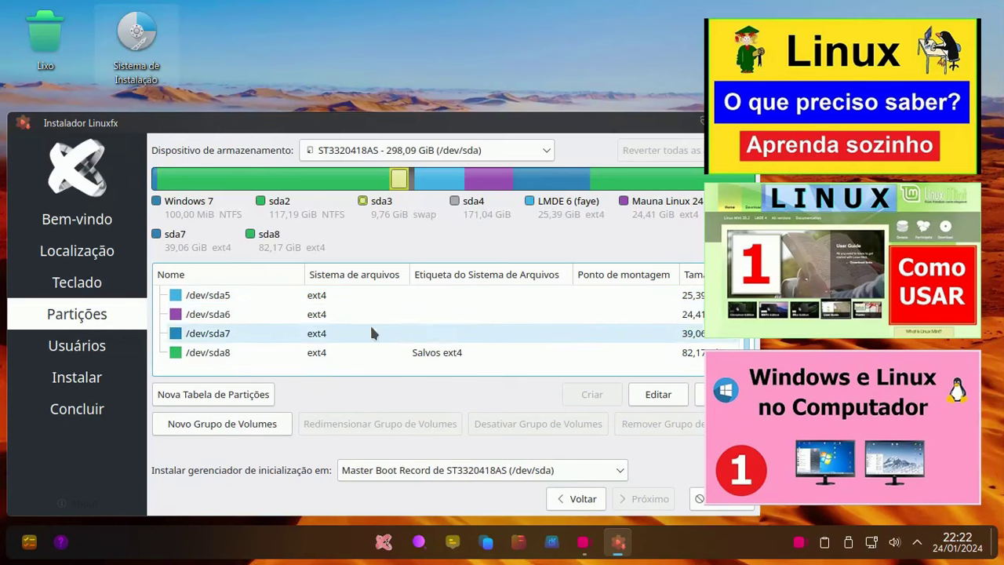
{"action": "left_click", "coordinate": [347, 335]}
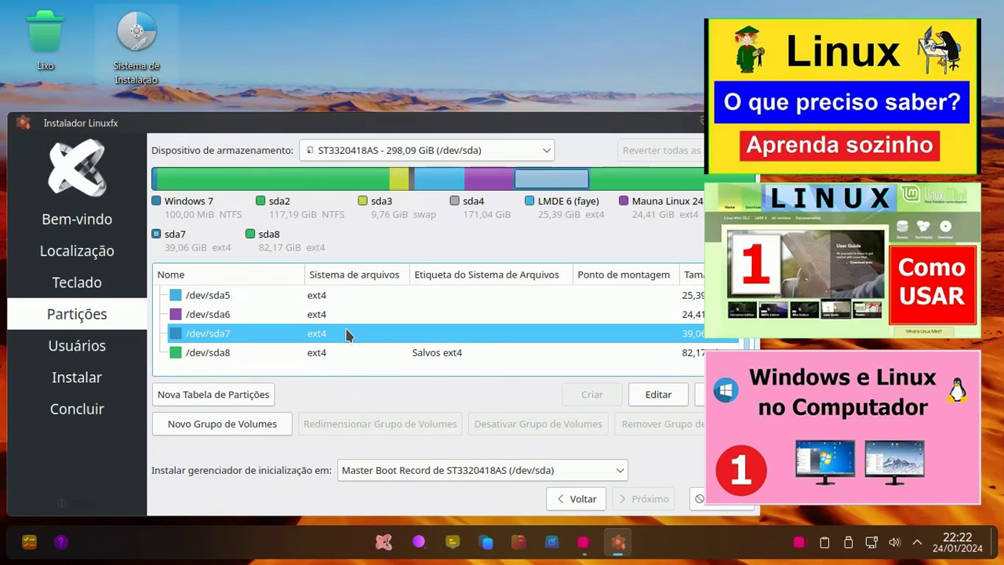
{"action": "left_click", "coordinate": [328, 302]}
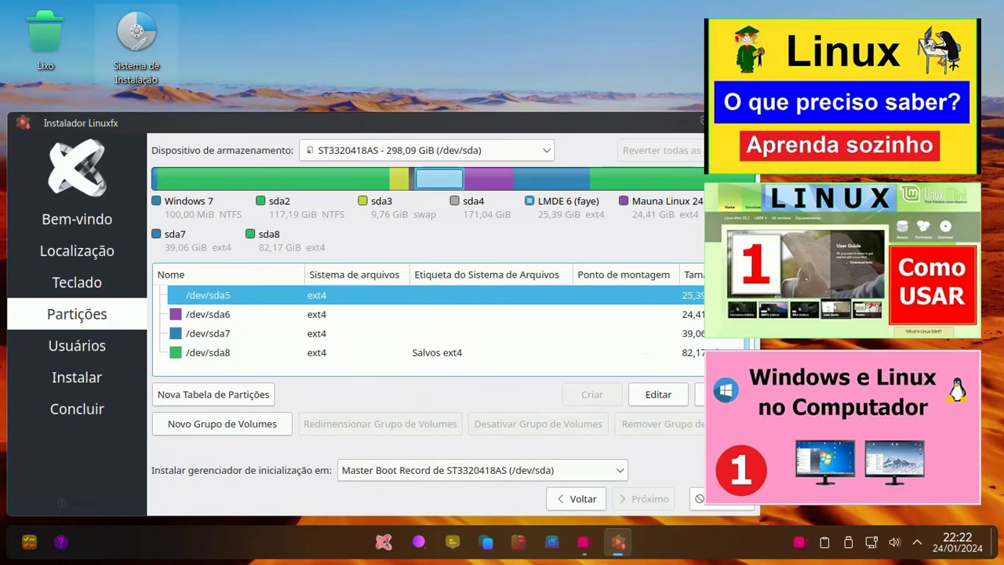
Step: Cancel the Linuxfx installation and exit the installer, and briefly view the Menu 11 launcher before closing it
{"action": "left_click", "coordinate": [701, 499]}
{"action": "left_click", "coordinate": [455, 321]}
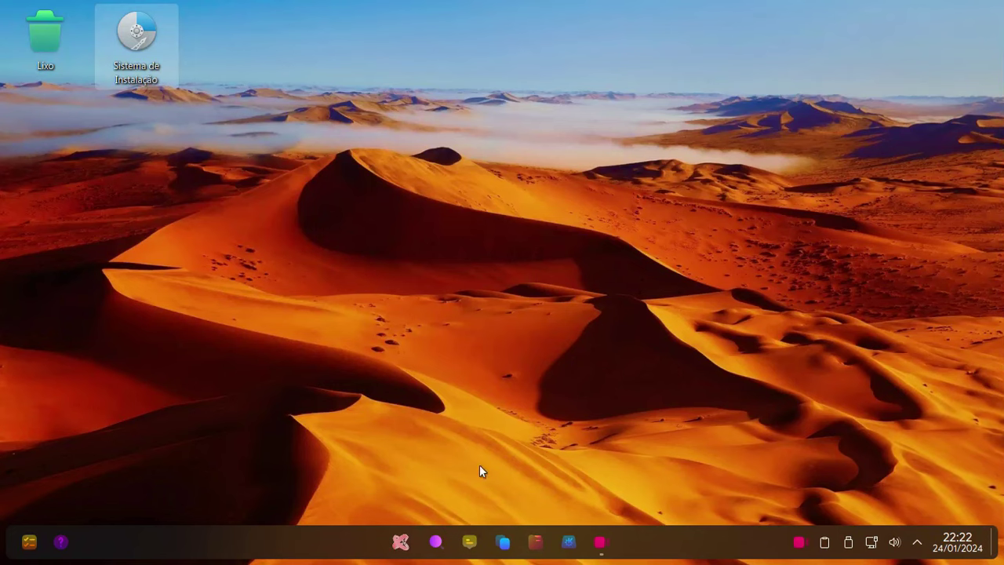
{"action": "left_click", "coordinate": [400, 541]}
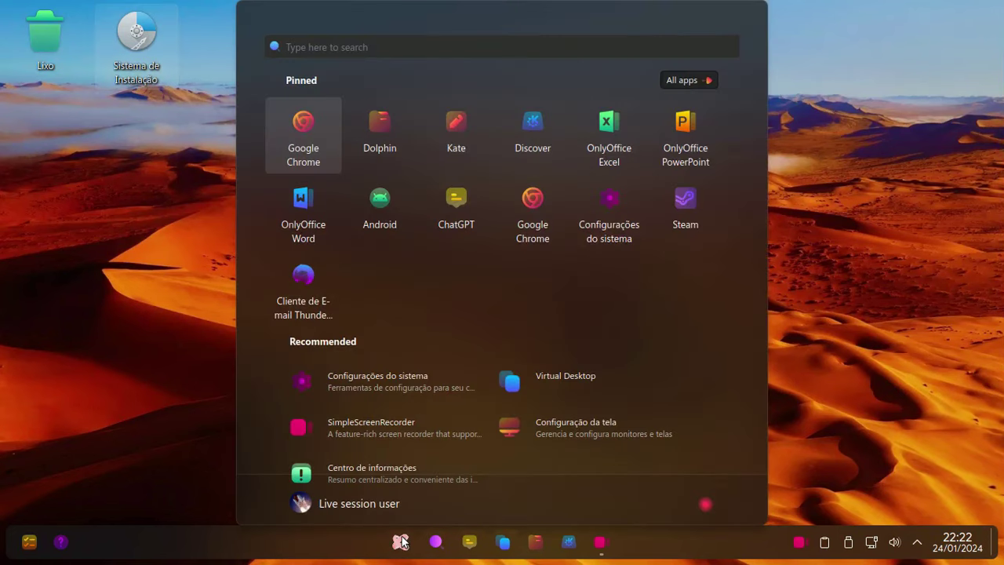
{"action": "left_click", "coordinate": [400, 541]}
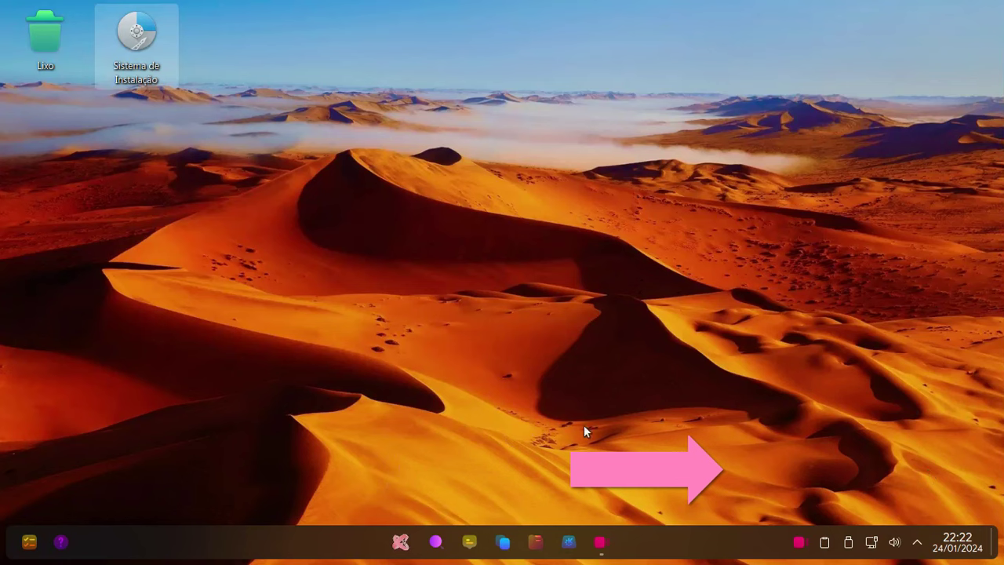